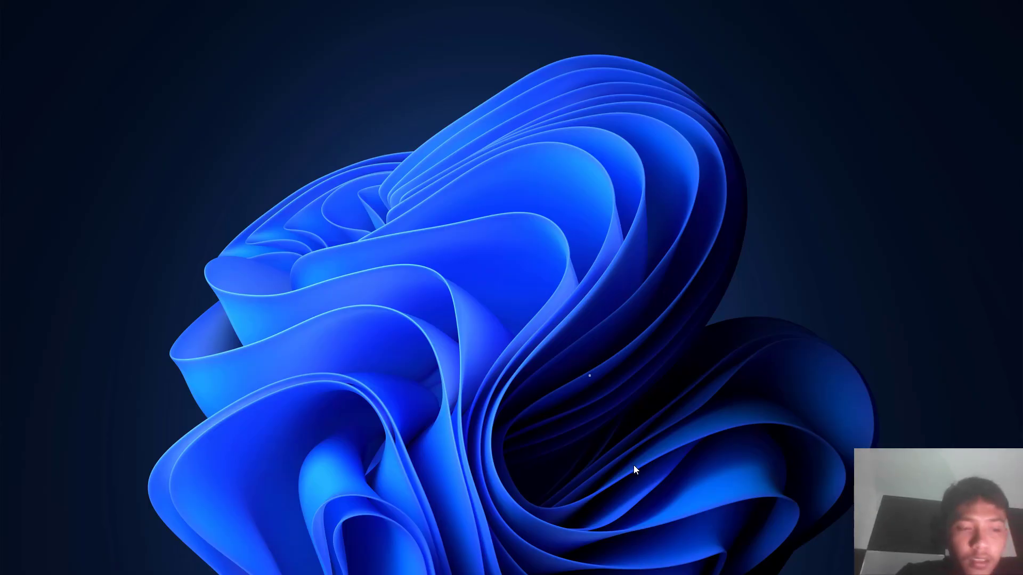
# Switch to Visual Studio Code and review the sekolah project's style.css, index.php, koneksi.php and login.php source files
pyautogui.moveTo(586, 574)
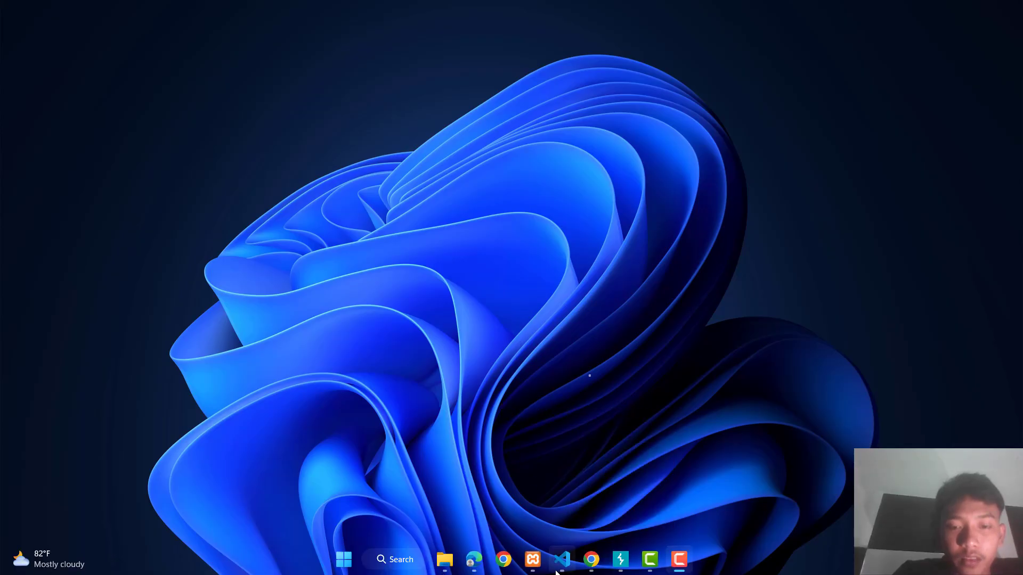
pyautogui.moveTo(556, 569)
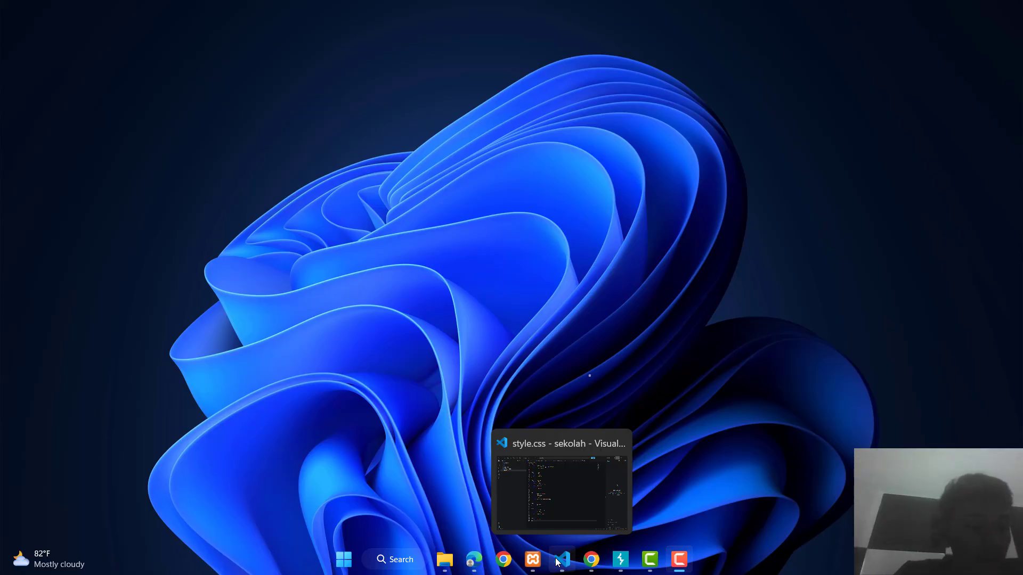
pyautogui.moveTo(646, 562)
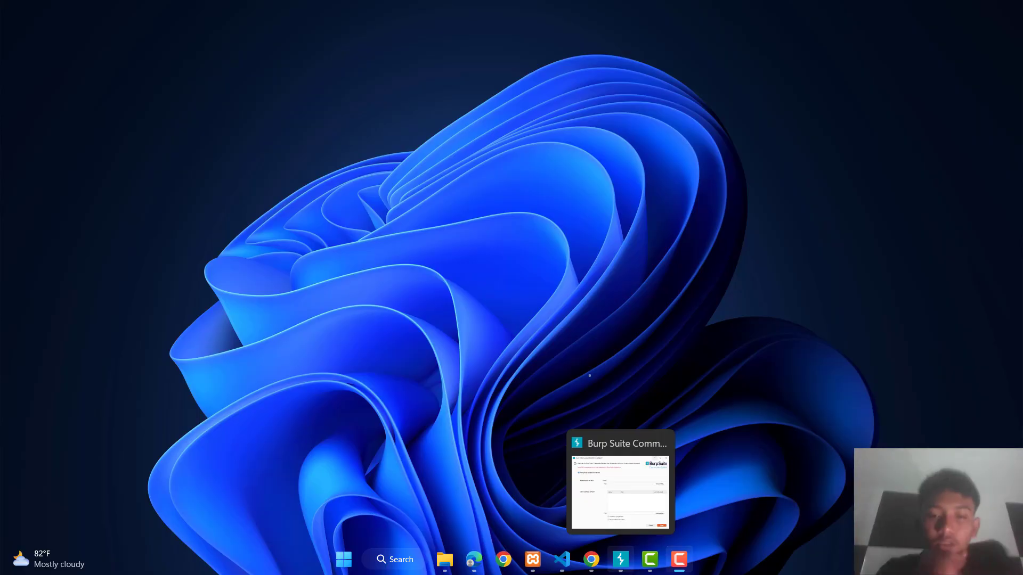
pyautogui.click(562, 559)
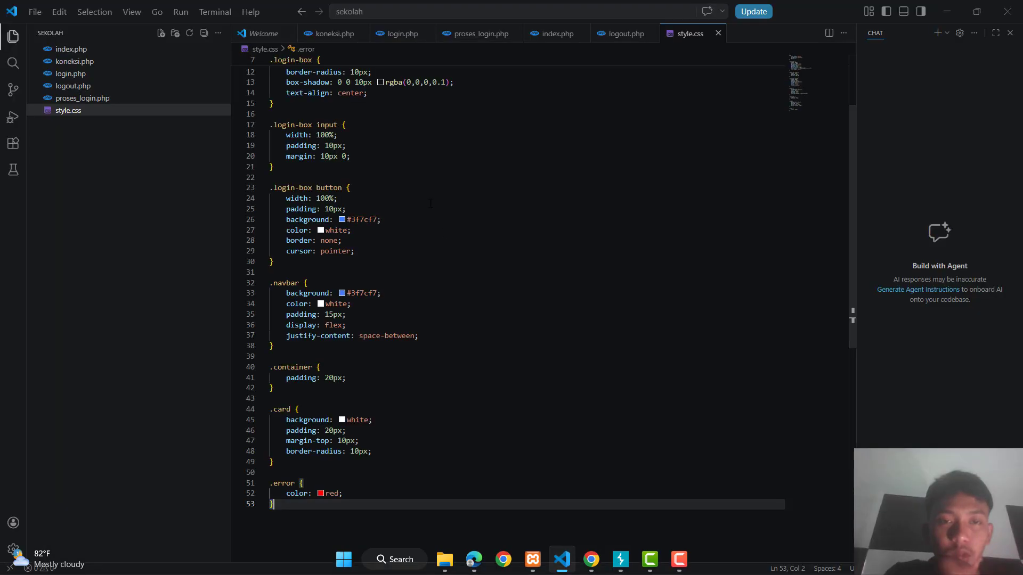
pyautogui.scroll(4, 471, 262)
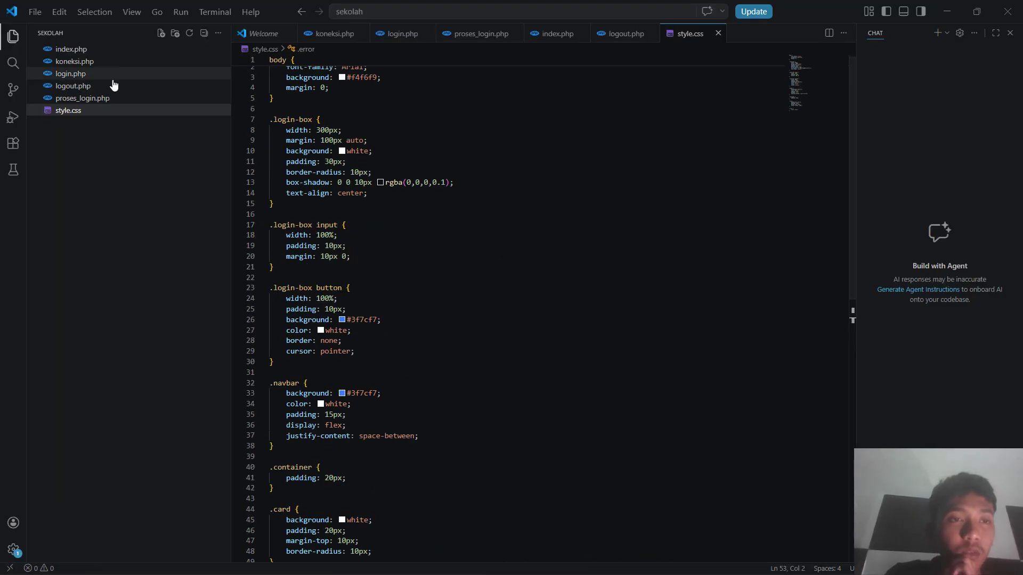
pyautogui.click(84, 86)
pyautogui.click(74, 74)
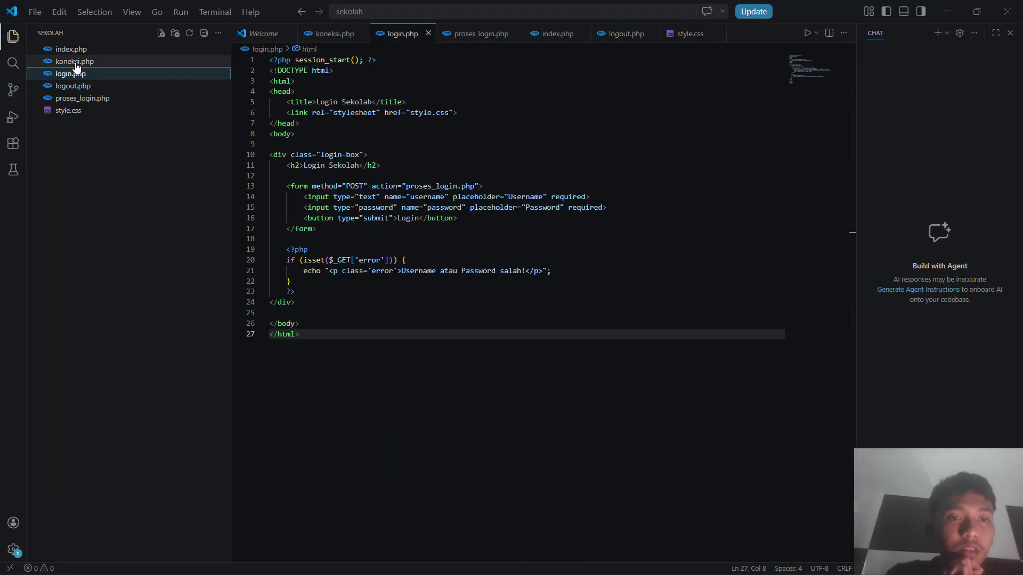
pyautogui.click(75, 62)
pyautogui.click(79, 49)
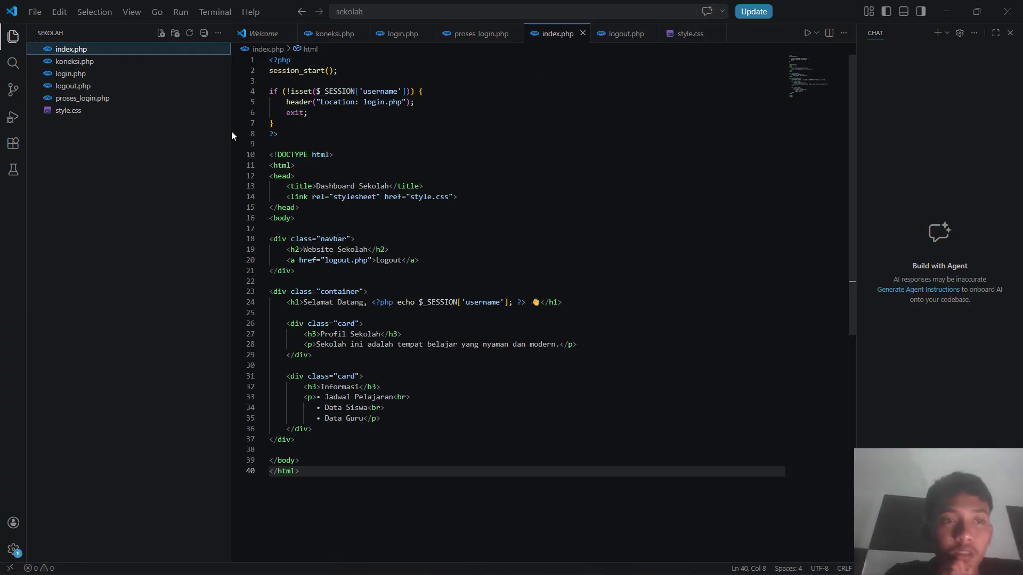
pyautogui.click(85, 74)
pyautogui.click(85, 61)
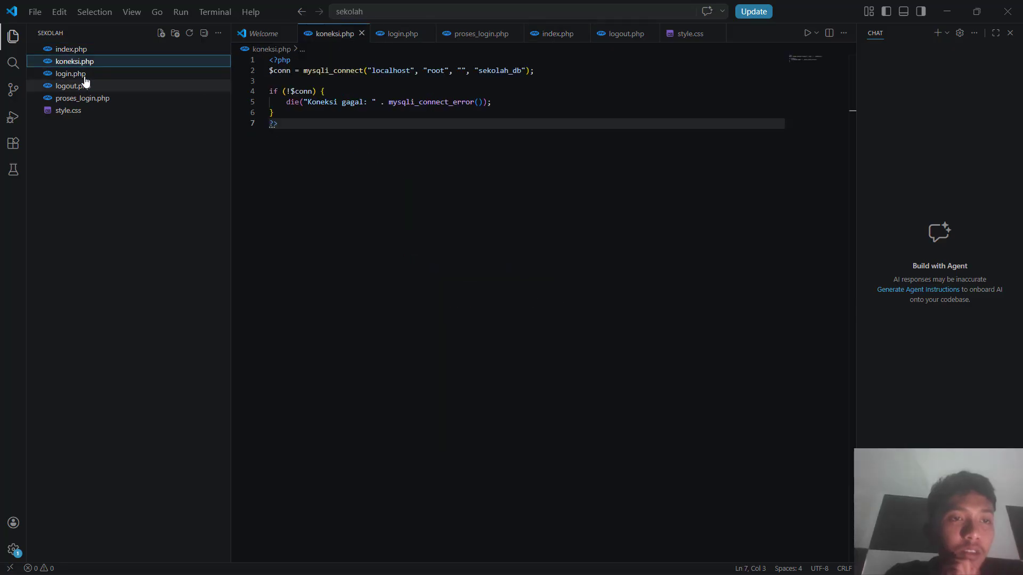
pyautogui.click(84, 74)
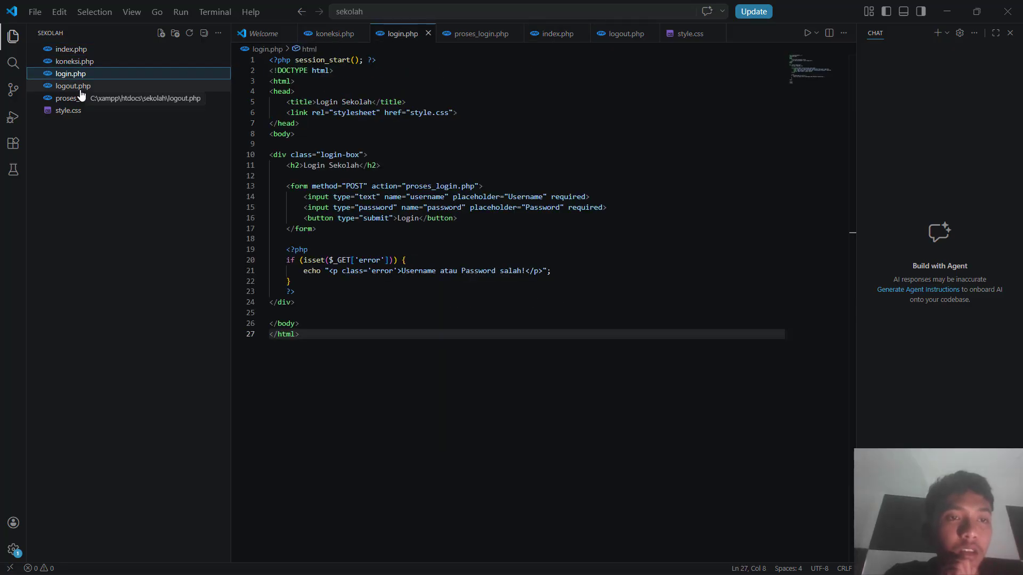
pyautogui.click(569, 324)
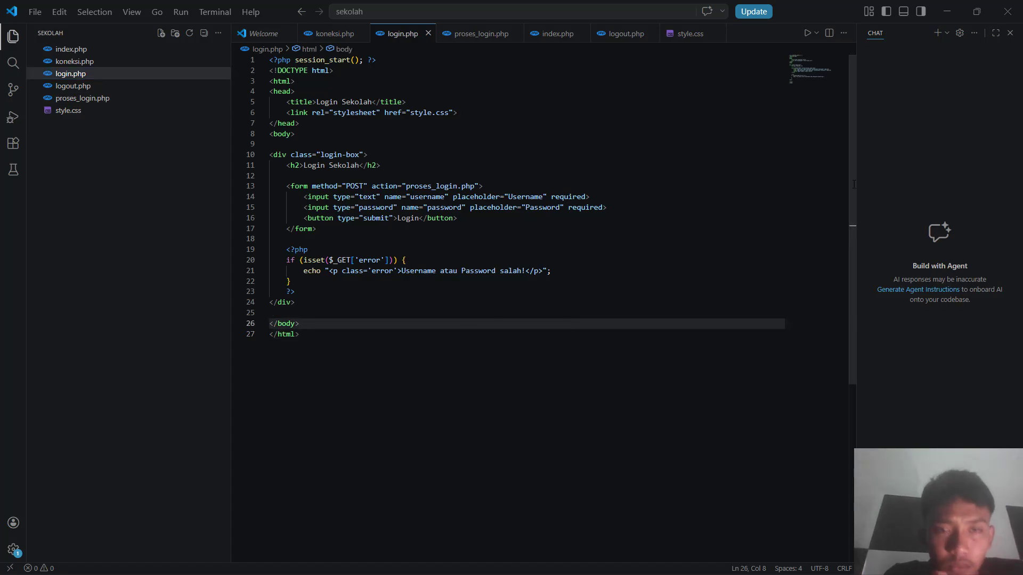
pyautogui.click(935, 9)
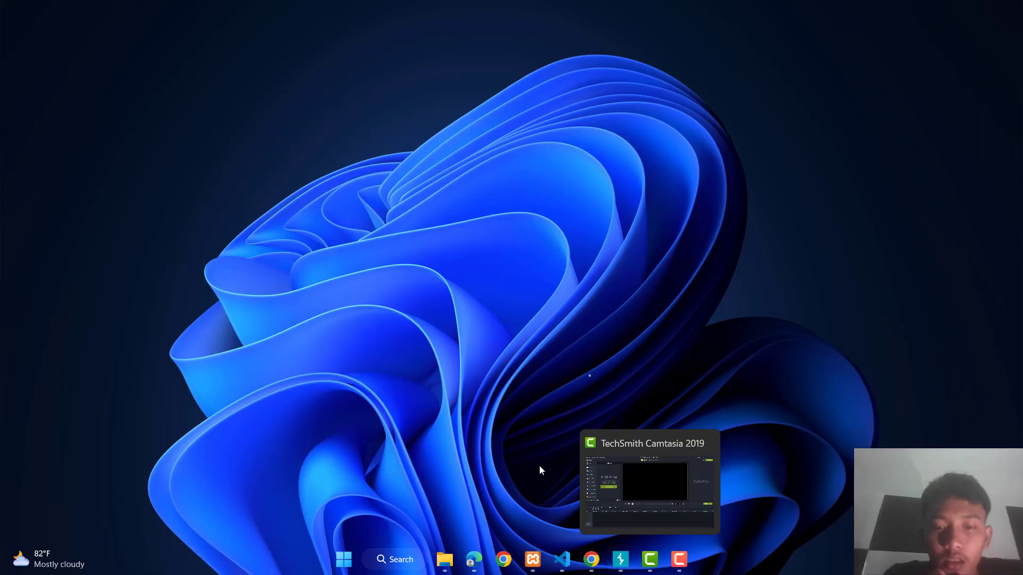
# Switch to Burp Suite and start a temporary in-memory project using the Burp defaults
pyautogui.moveTo(552, 564)
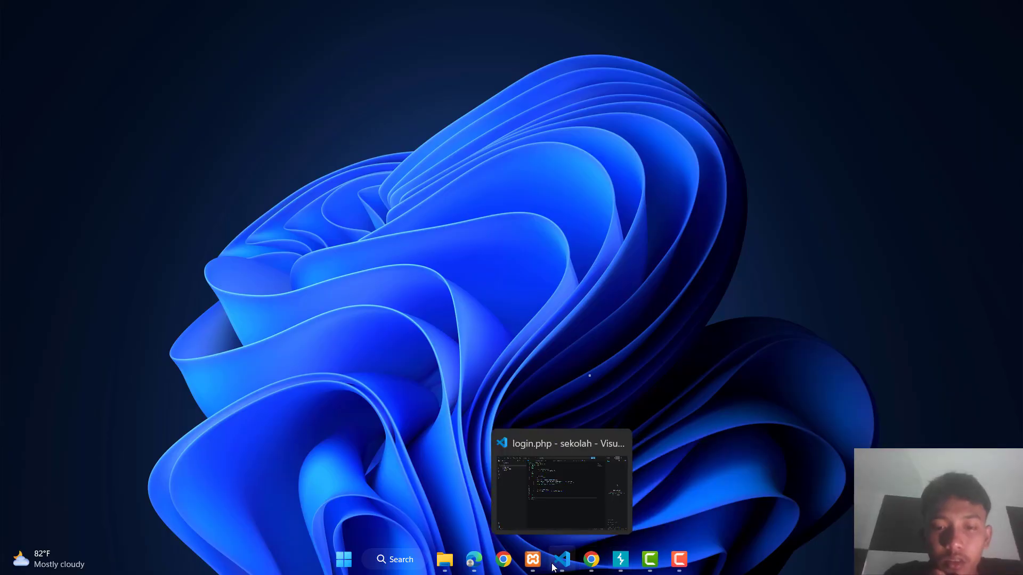
pyautogui.moveTo(587, 564)
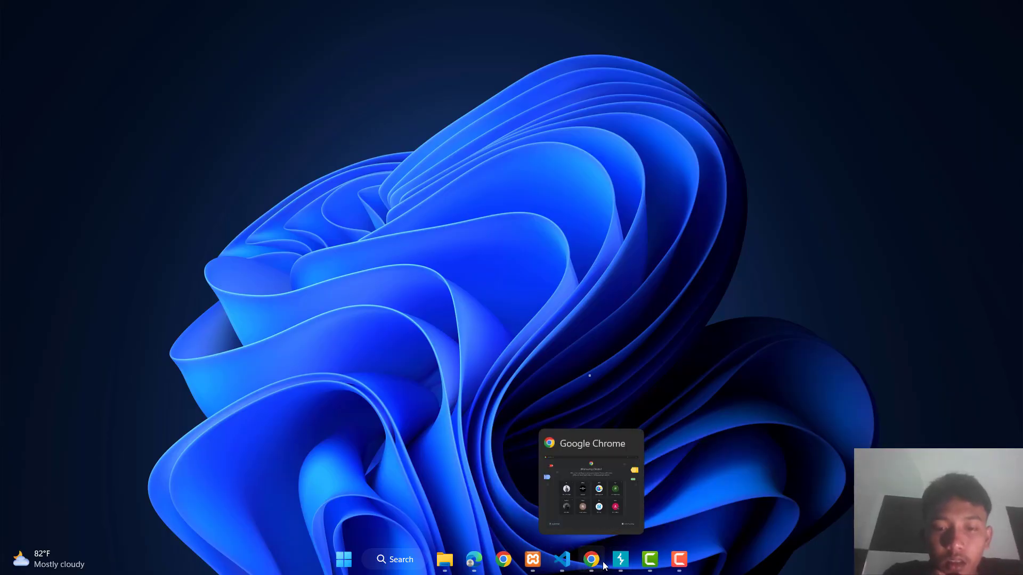
pyautogui.click(620, 561)
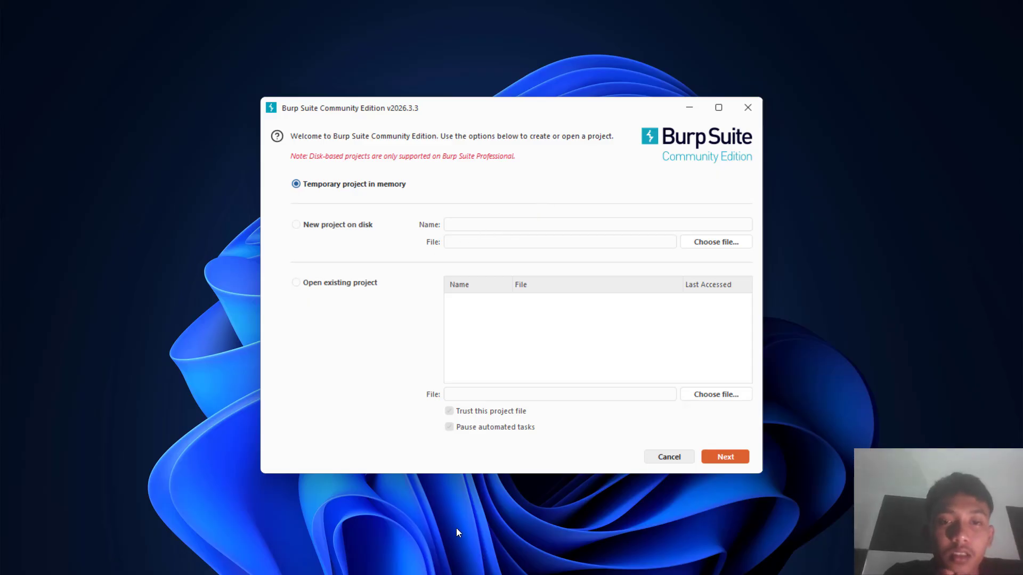
pyautogui.moveTo(533, 573)
pyautogui.moveTo(563, 566)
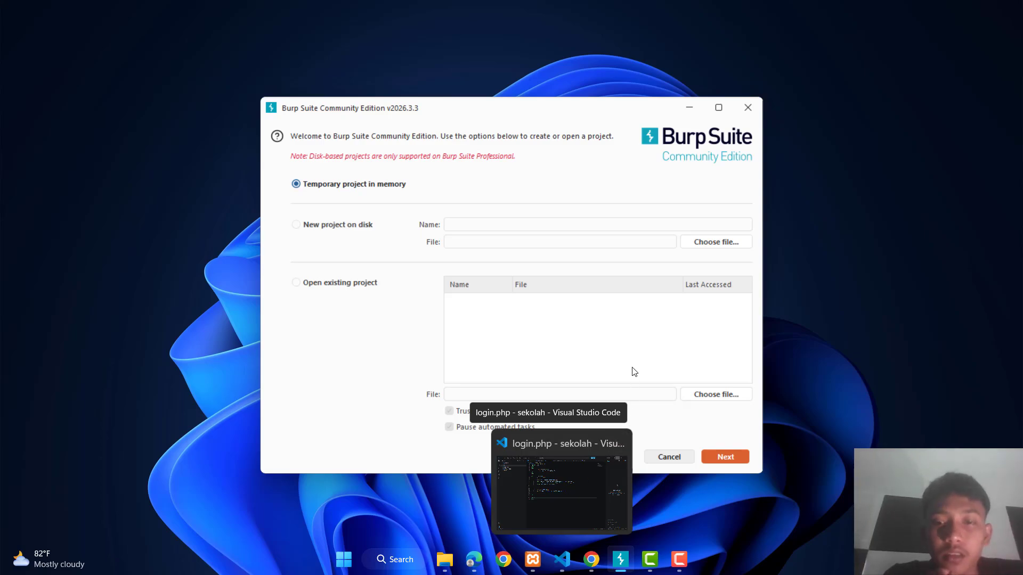
pyautogui.click(720, 457)
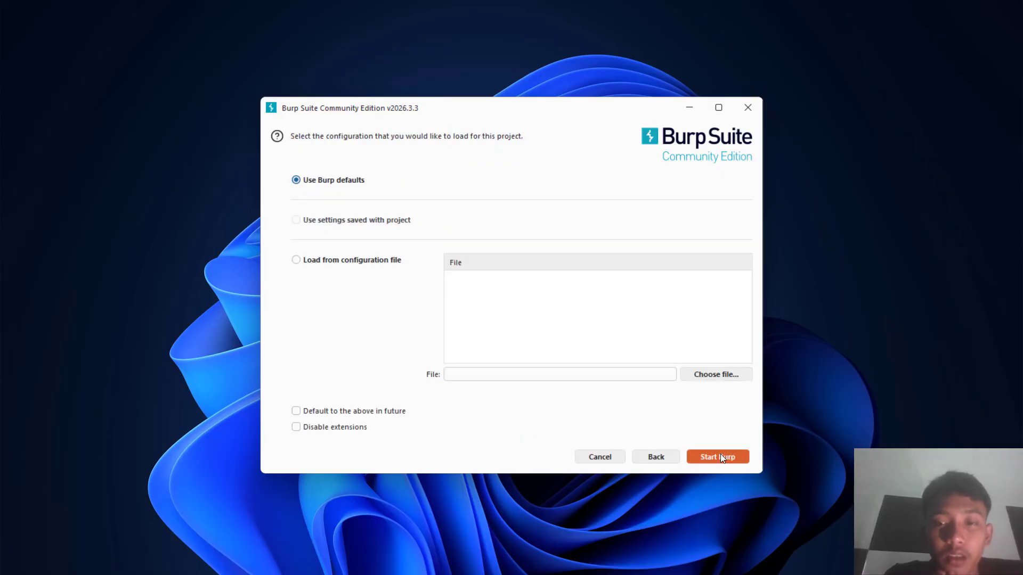
pyautogui.click(718, 459)
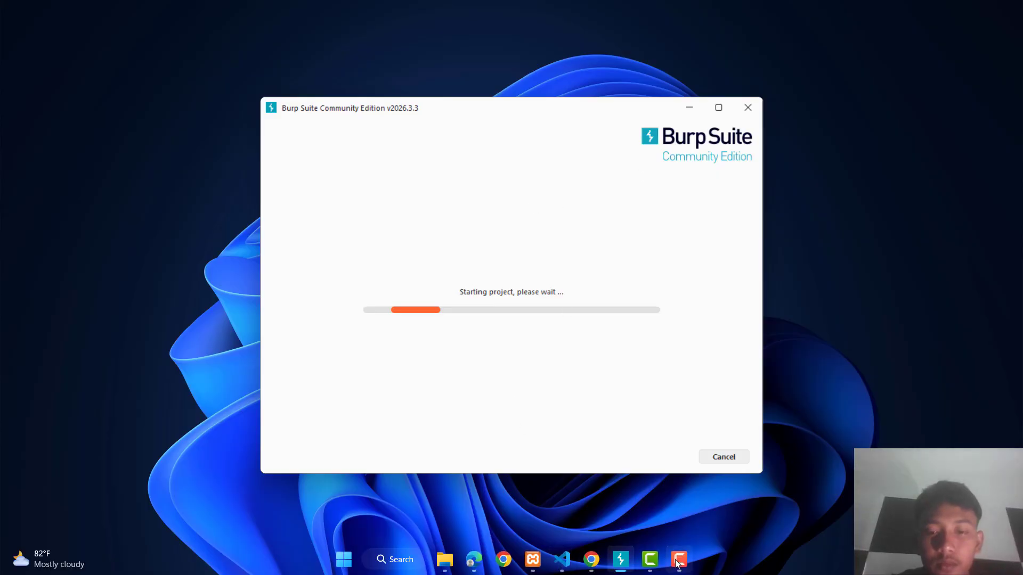
pyautogui.moveTo(678, 557)
pyautogui.click(685, 516)
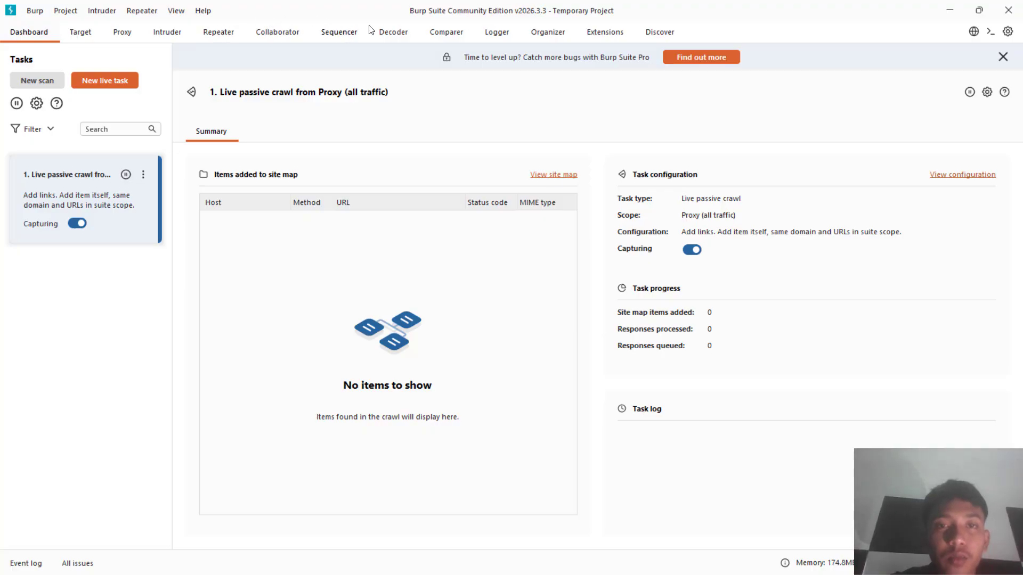
# View the empty site map and the task dashboard, and turn on request interception in the proxy
pyautogui.click(85, 35)
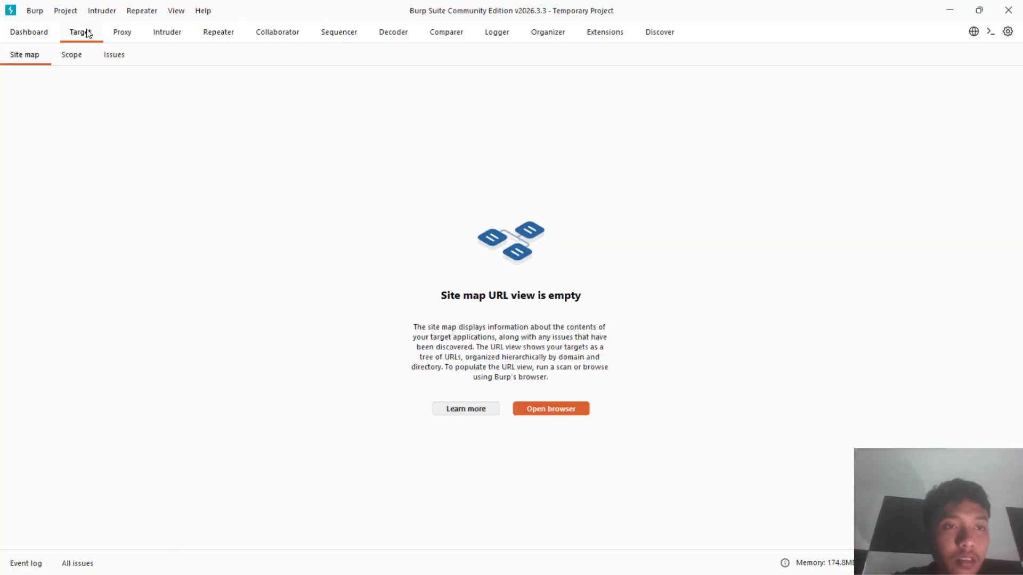
pyautogui.click(50, 32)
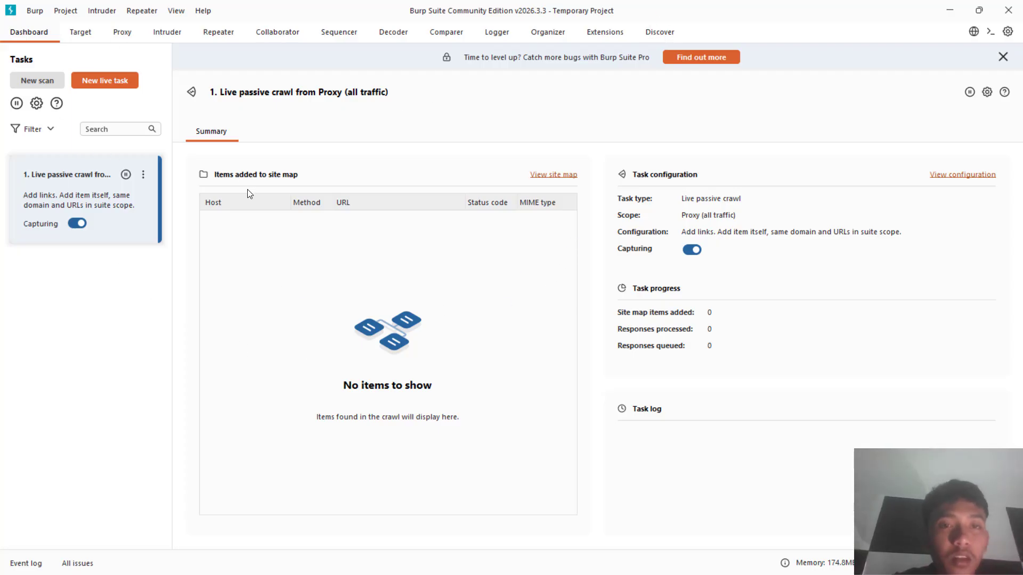
pyautogui.click(119, 34)
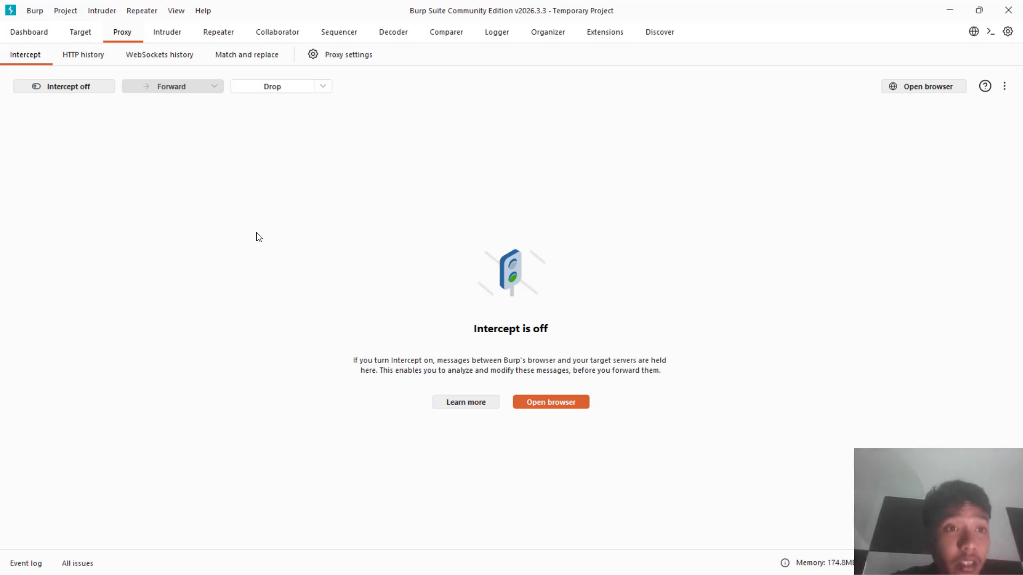
pyautogui.click(71, 91)
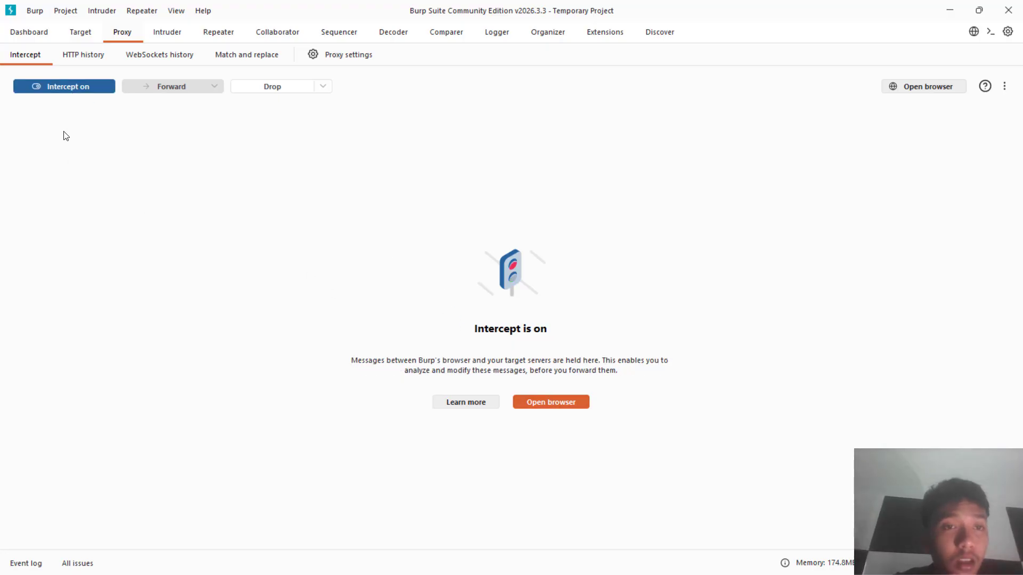
# Open Burp's built-in browser and place its window beside the proxy's interception controls
pyautogui.click(543, 406)
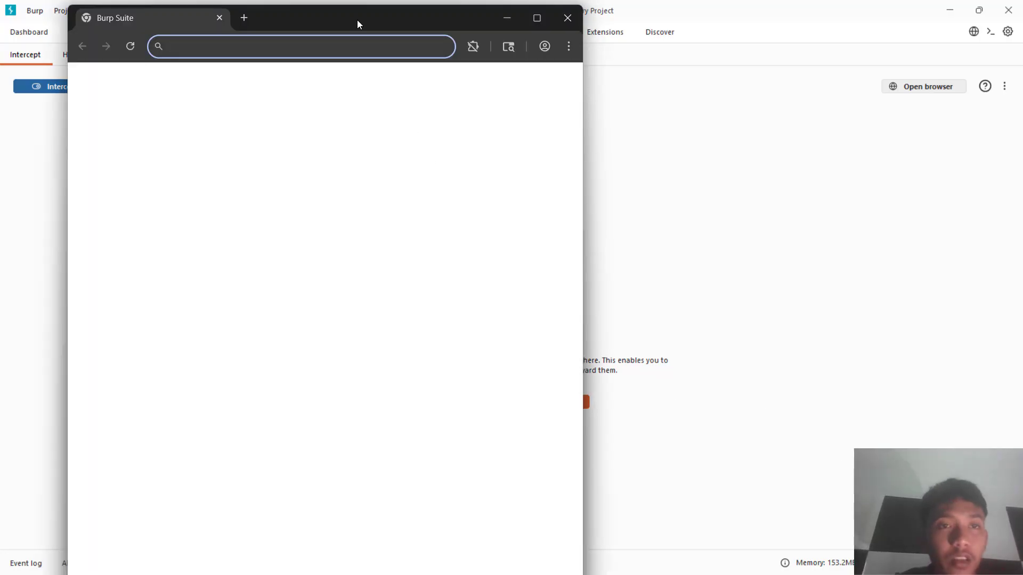
pyautogui.moveTo(356, 20); pyautogui.dragTo(765, 44)
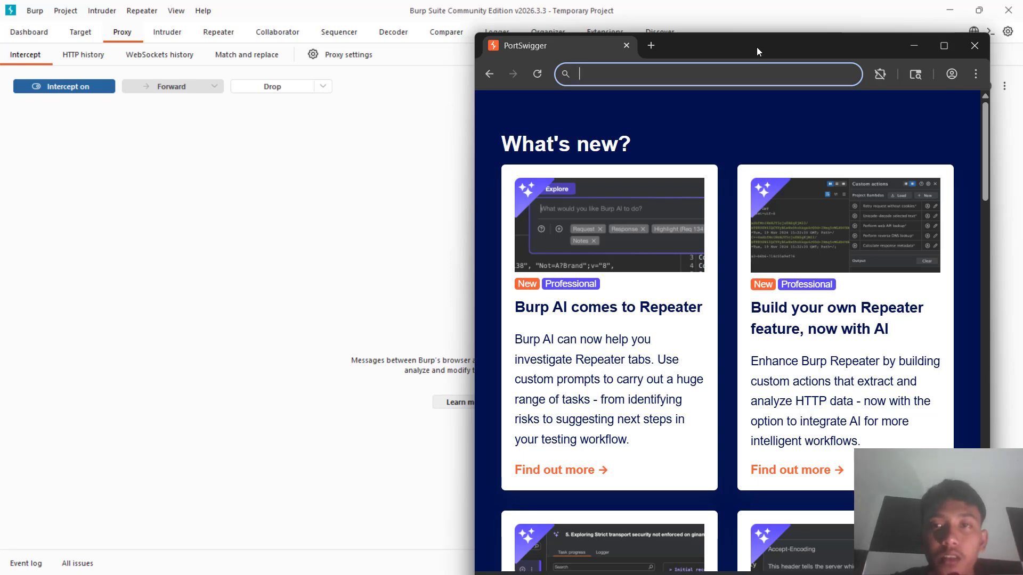
pyautogui.moveTo(756, 47); pyautogui.dragTo(768, 18)
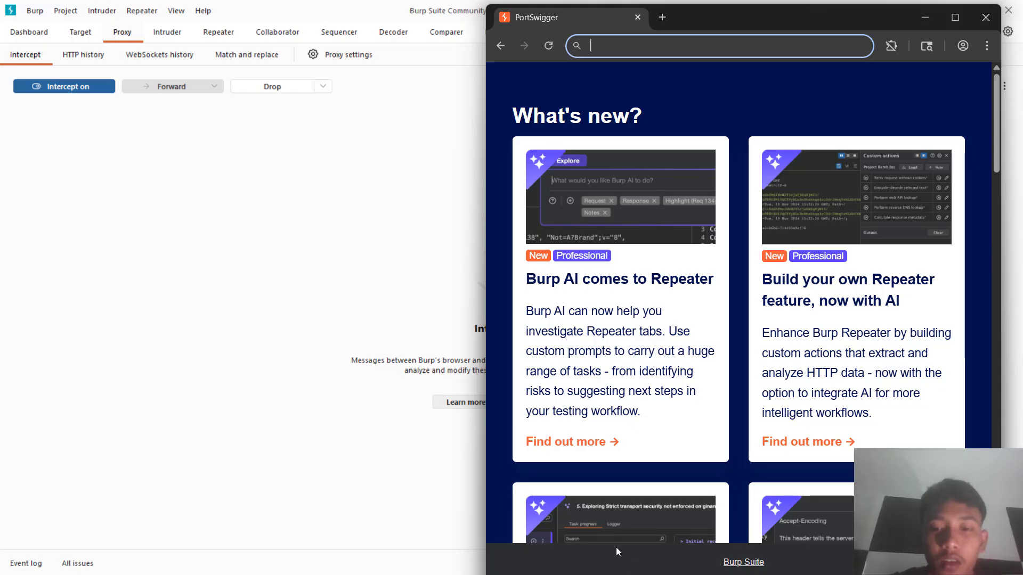
pyautogui.moveTo(697, 568)
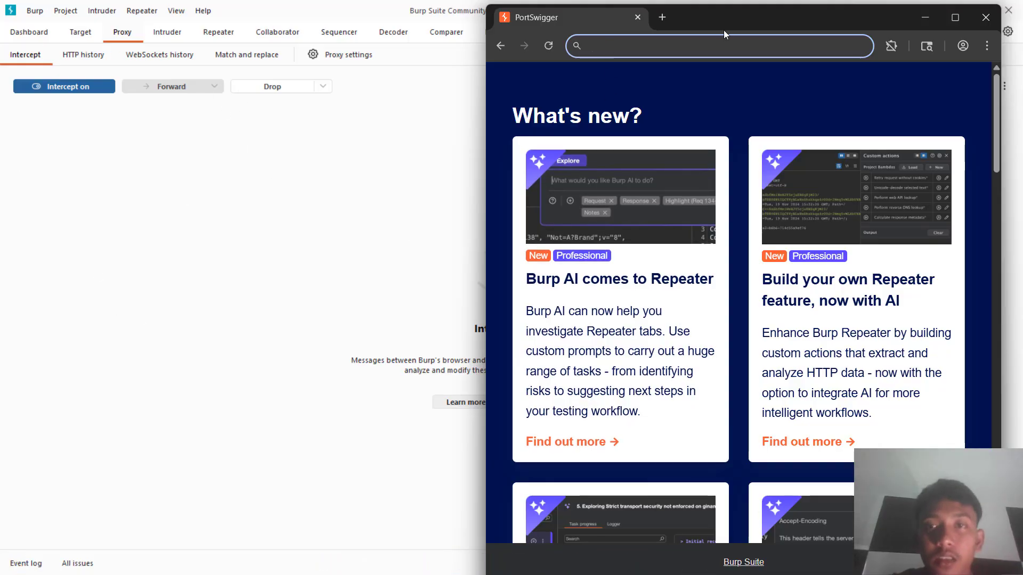
pyautogui.moveTo(724, 22); pyautogui.dragTo(740, 19)
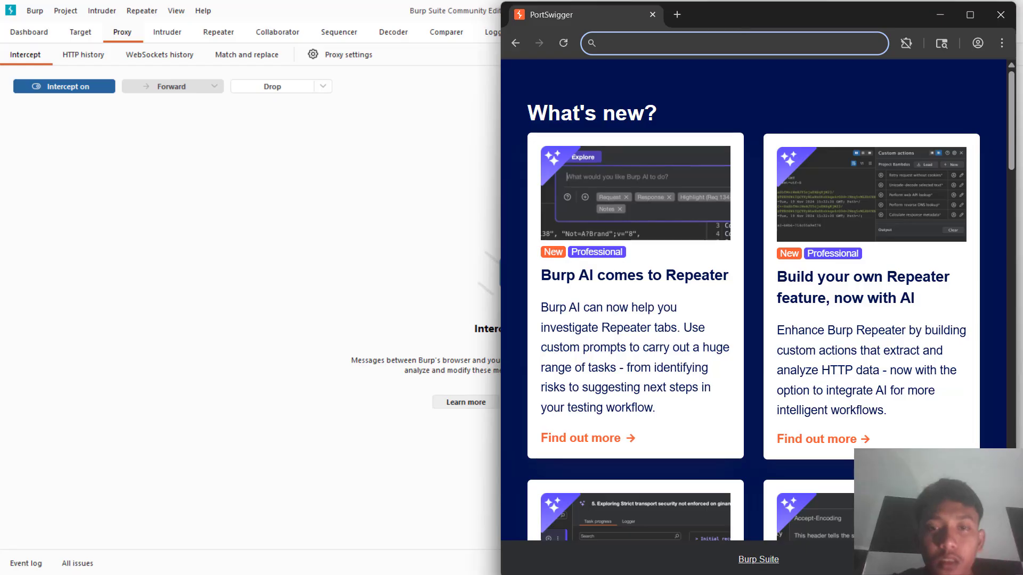
# Switch to Visual Studio Code and examine logout.php, index.php and the login form code in login.php
pyautogui.click(547, 559)
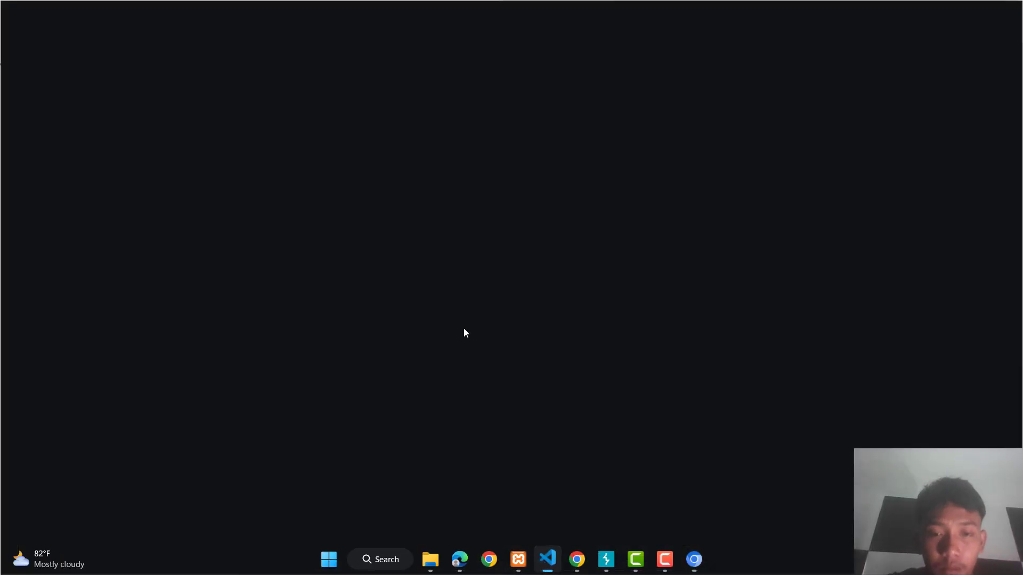
pyautogui.click(96, 86)
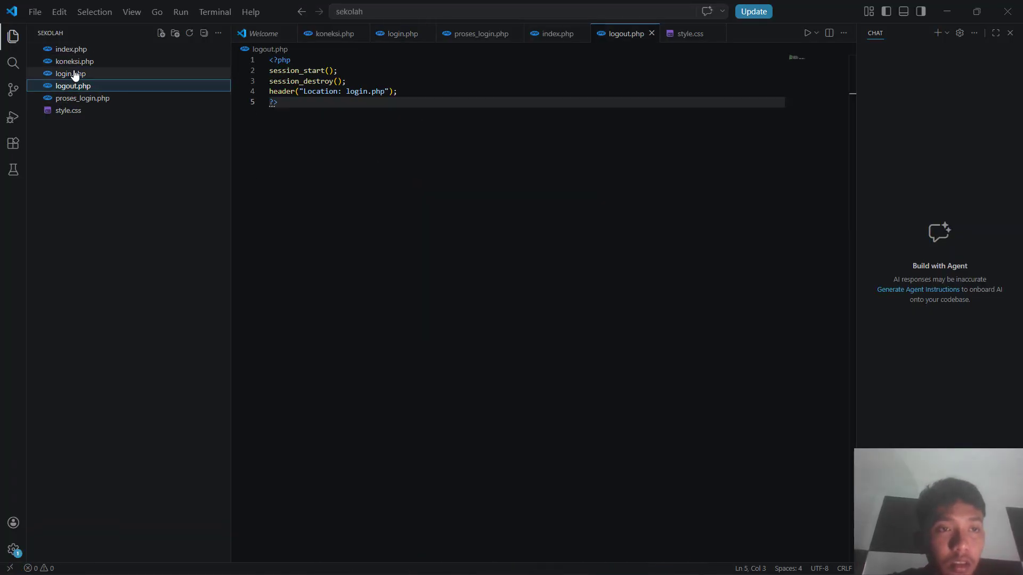
pyautogui.click(74, 51)
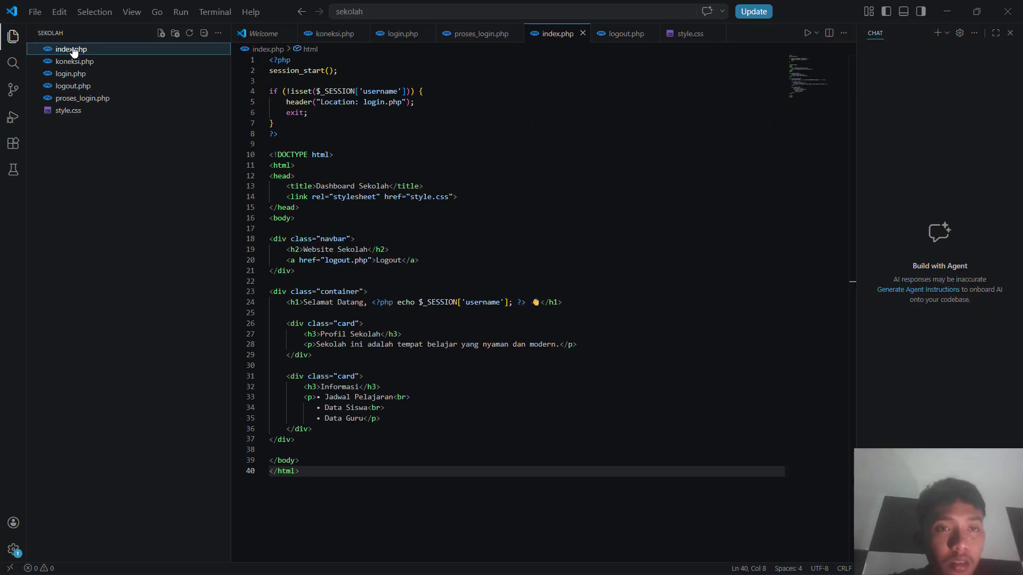
pyautogui.click(129, 73)
pyautogui.click(126, 64)
pyautogui.click(105, 86)
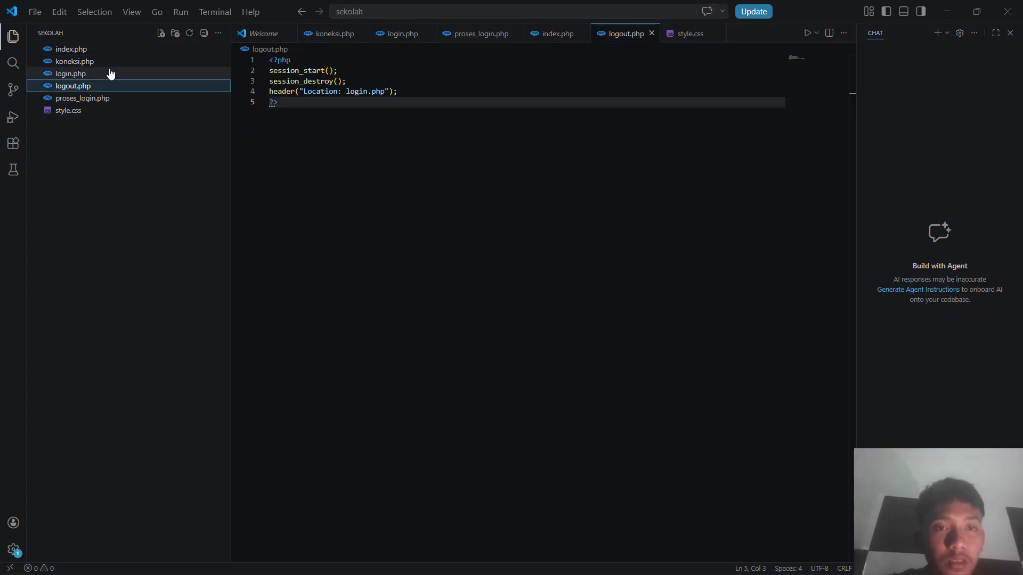
pyautogui.click(108, 74)
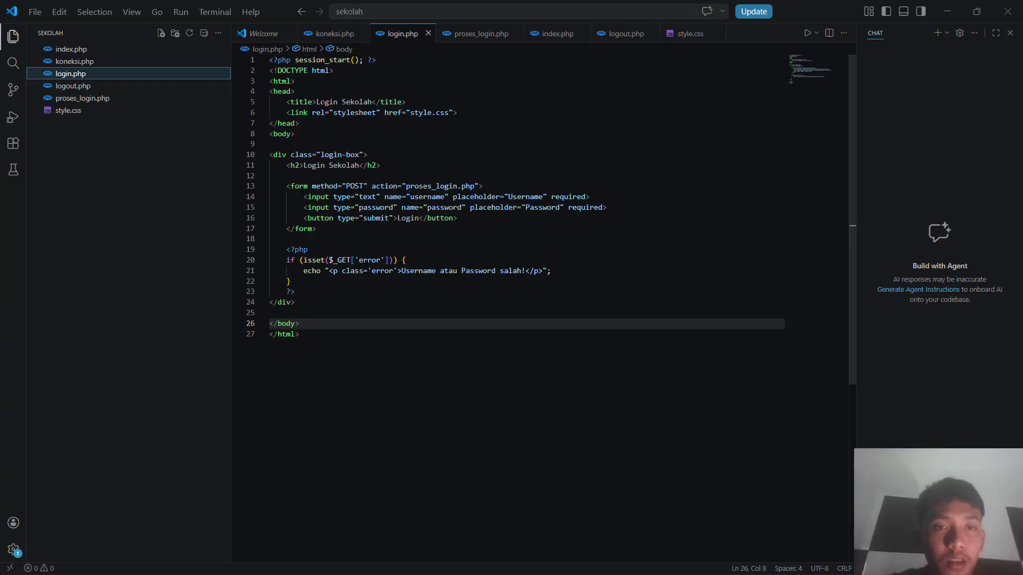
pyautogui.click(326, 101)
pyautogui.click(320, 196)
pyautogui.click(380, 260)
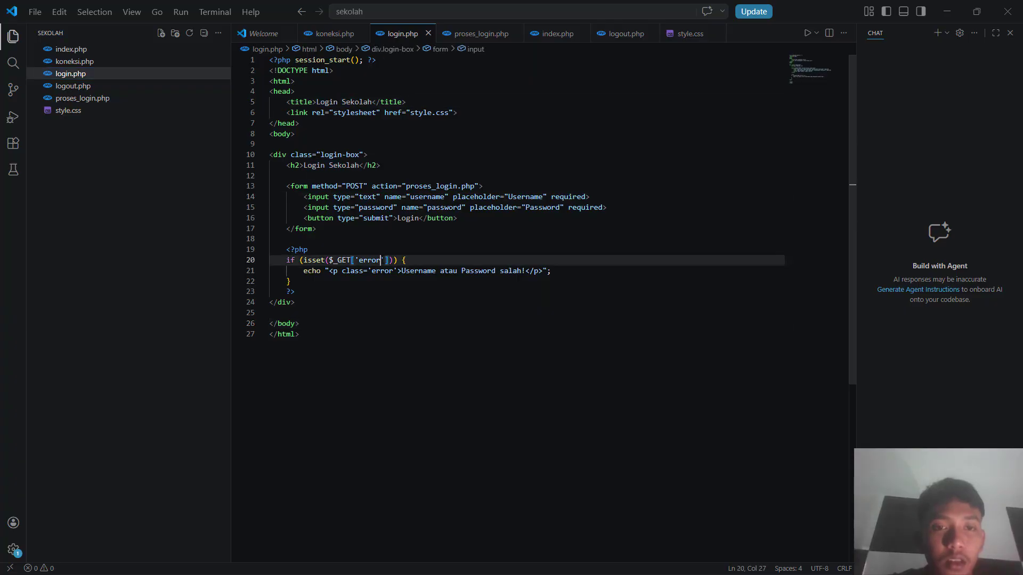
# Leave Visual Studio Code and load localhost/sekolah in Burp's built-in browser
pyautogui.click(945, 7)
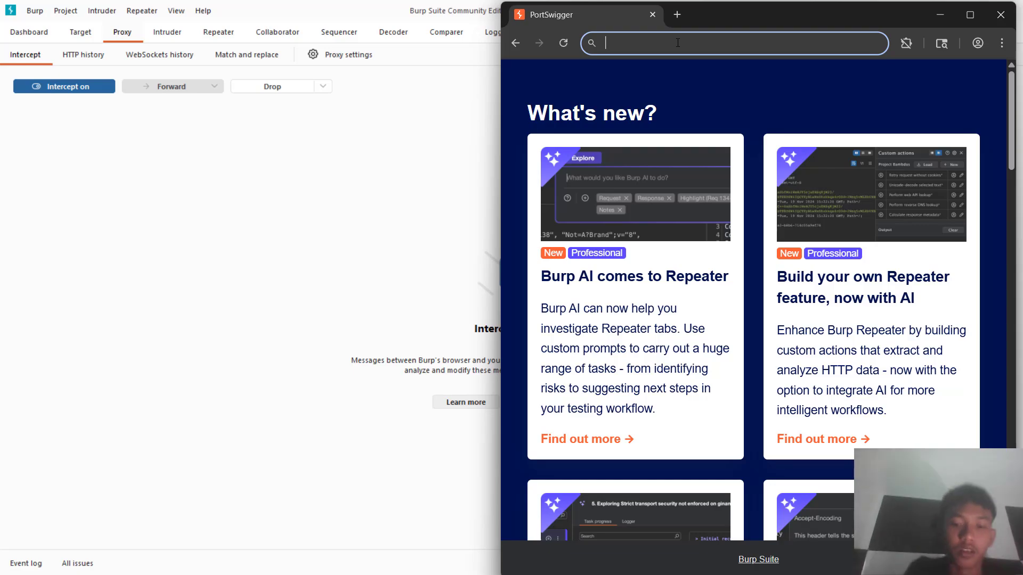
pyautogui.write('lo')
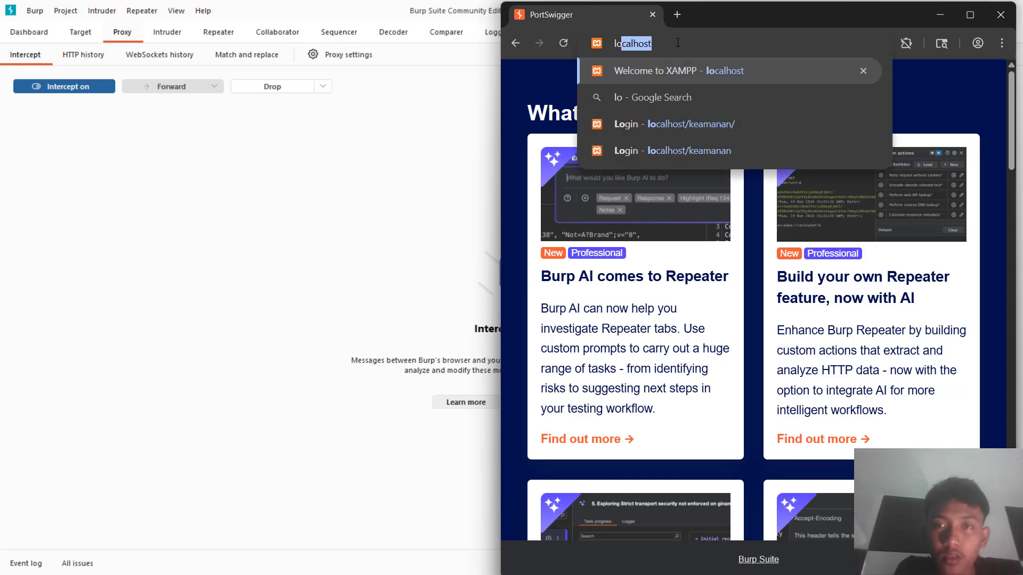
pyautogui.press('Right')
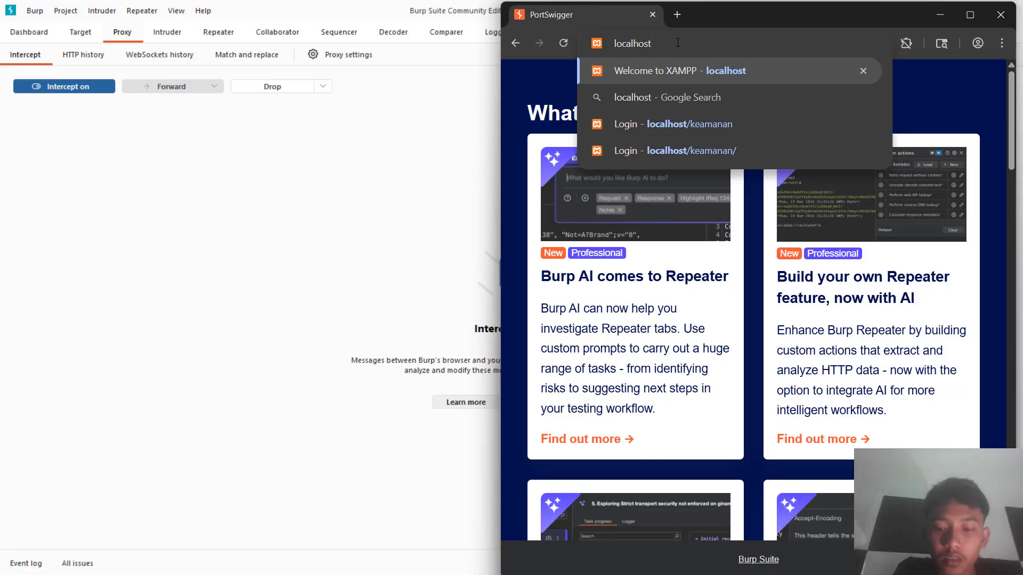
pyautogui.write('/sek')
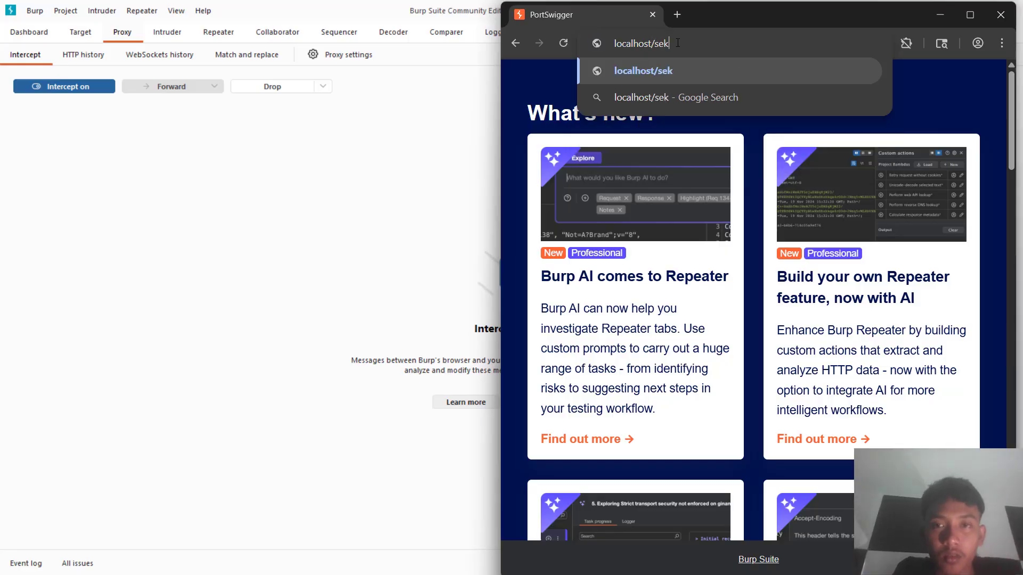
pyautogui.write('olah')
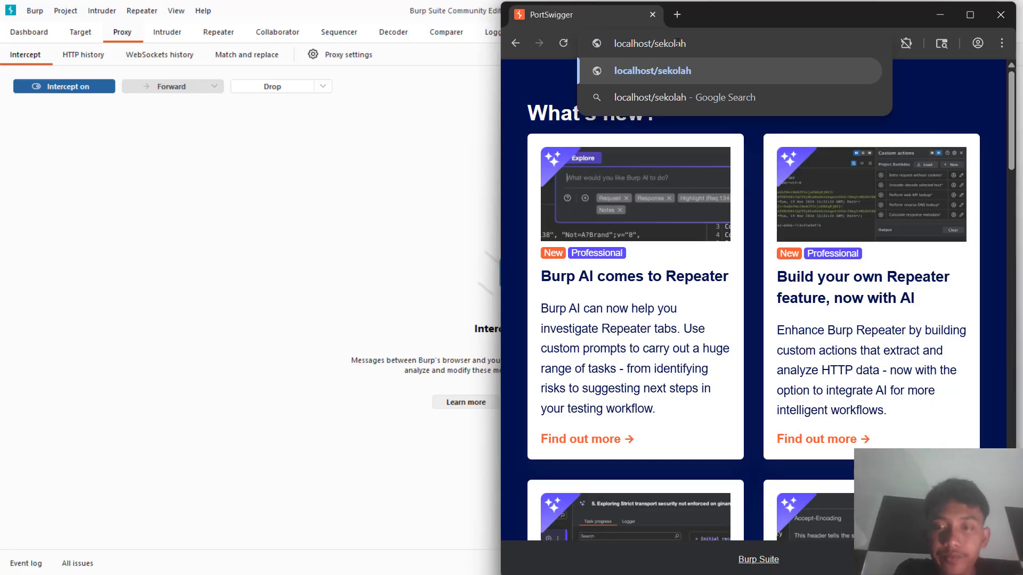
pyautogui.press('Return')
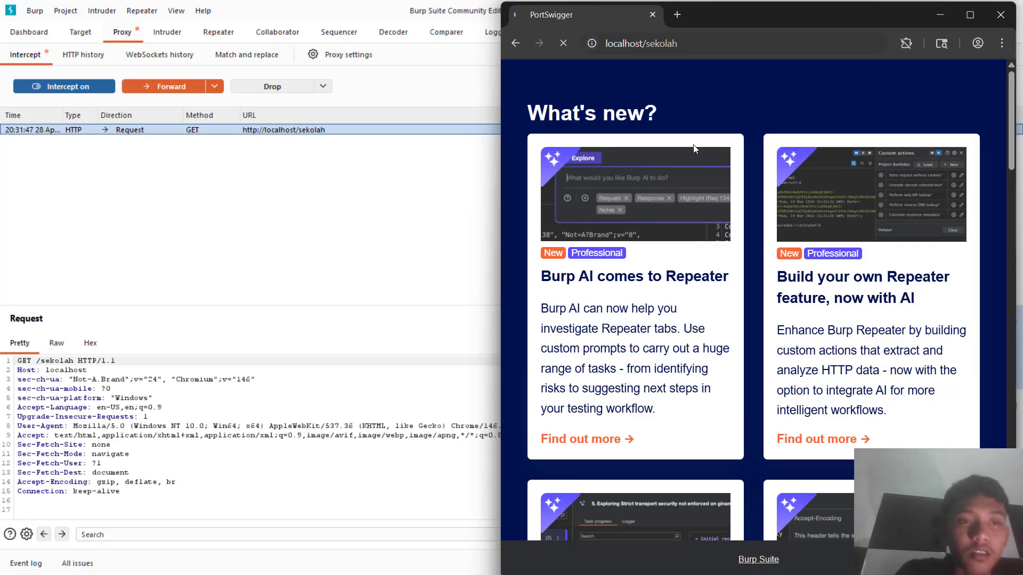
# Reveal the intercepted GET /sekolah request in full, enlarge its request pane, and examine all of its header lines
pyautogui.click(941, 13)
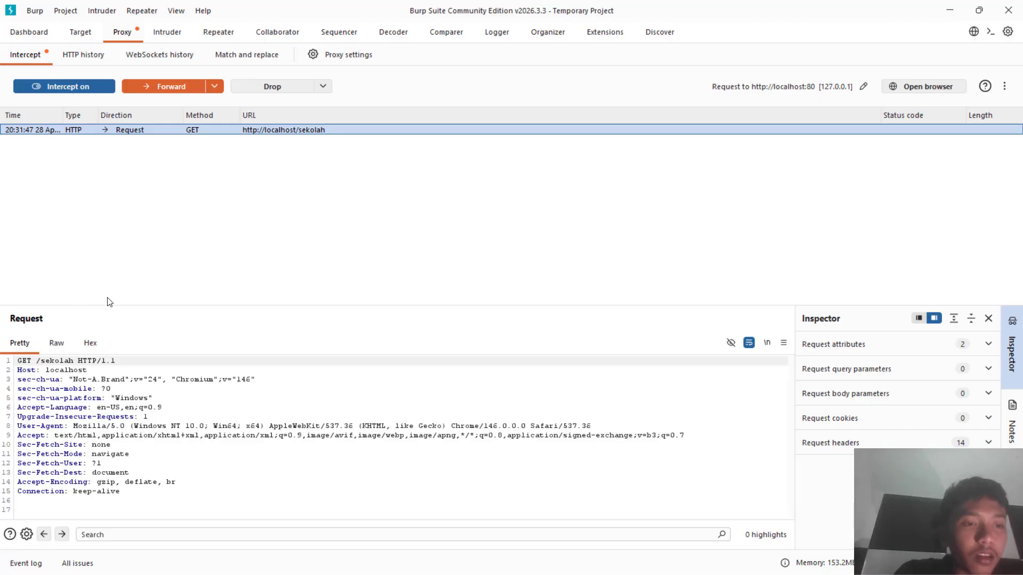
pyautogui.moveTo(106, 307); pyautogui.dragTo(117, 276)
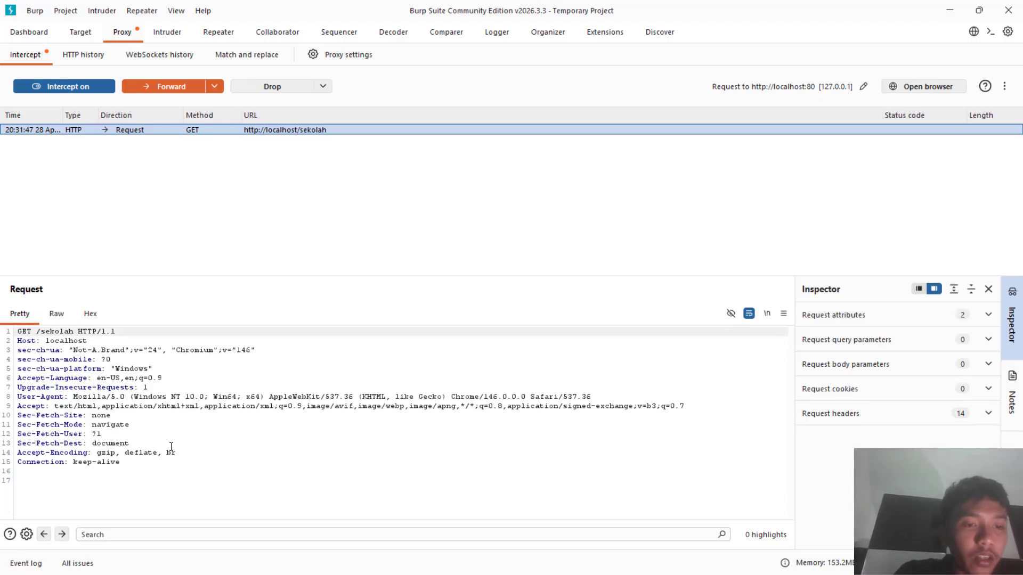
pyautogui.moveTo(155, 481); pyautogui.dragTo(102, 359)
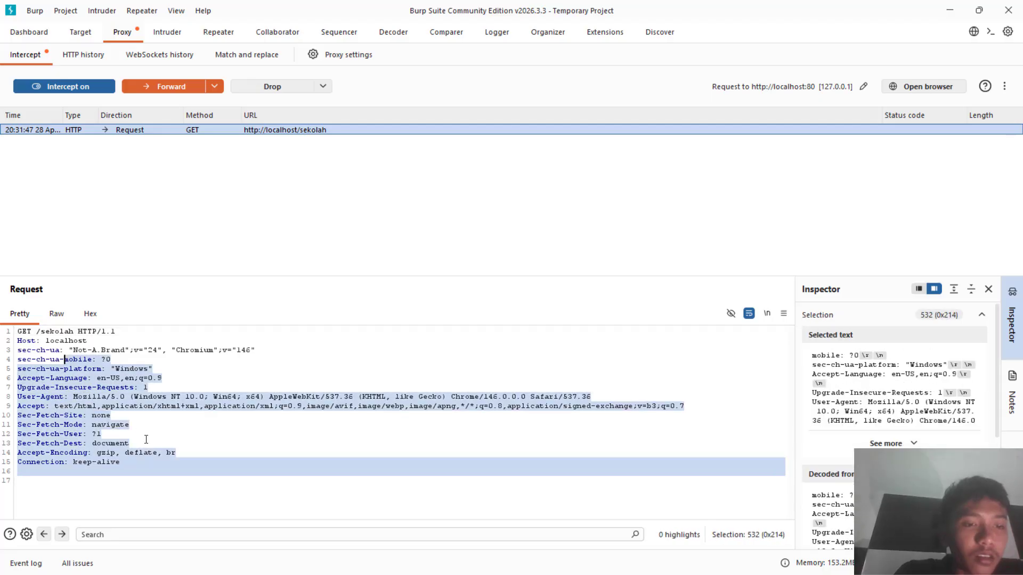
pyautogui.click(160, 443)
pyautogui.moveTo(169, 479); pyautogui.dragTo(19, 333)
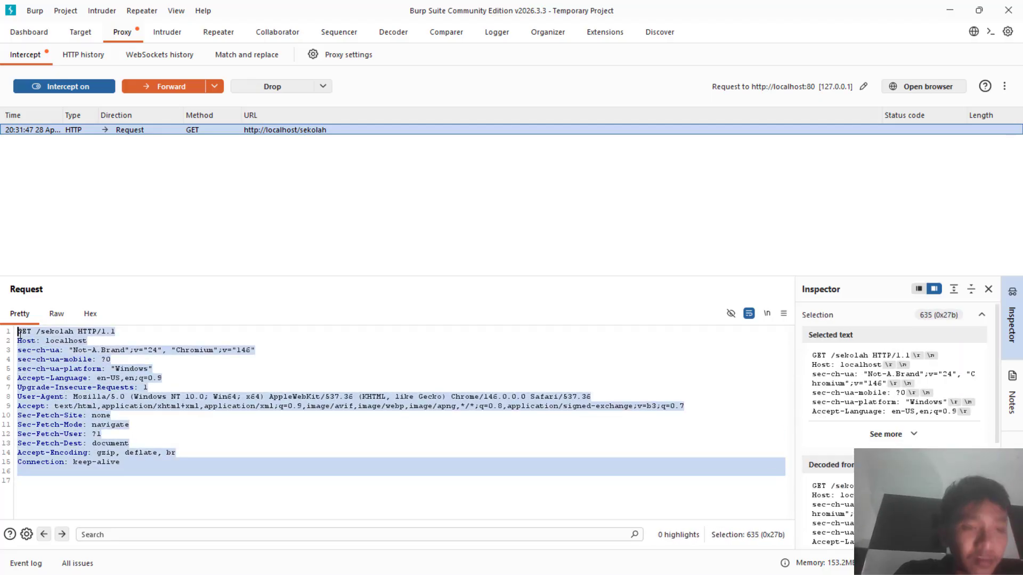
pyautogui.click(130, 473)
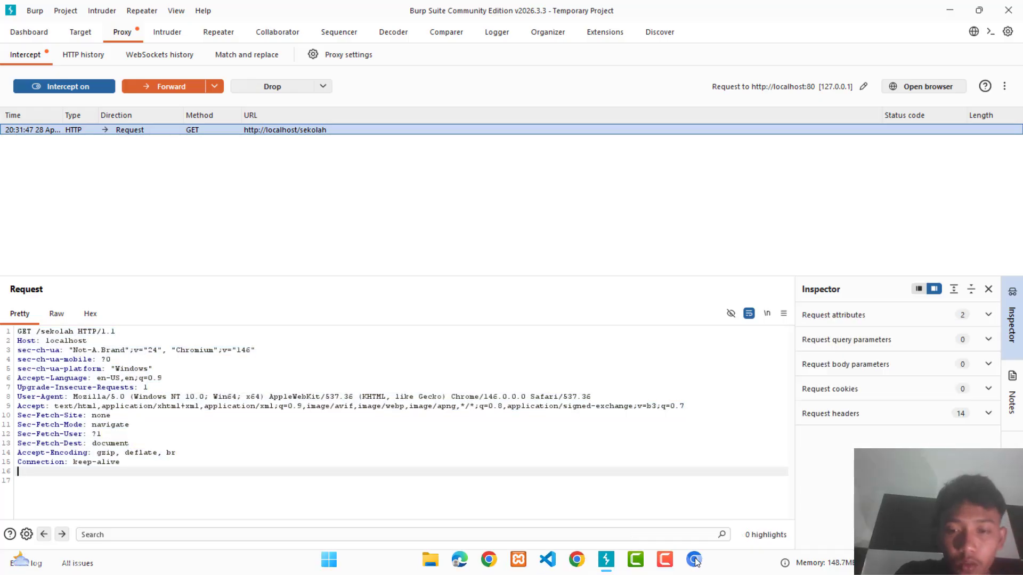
# Return to Burp's browser and submit the Login Sekolah form with the username admin and the account password
pyautogui.click(694, 558)
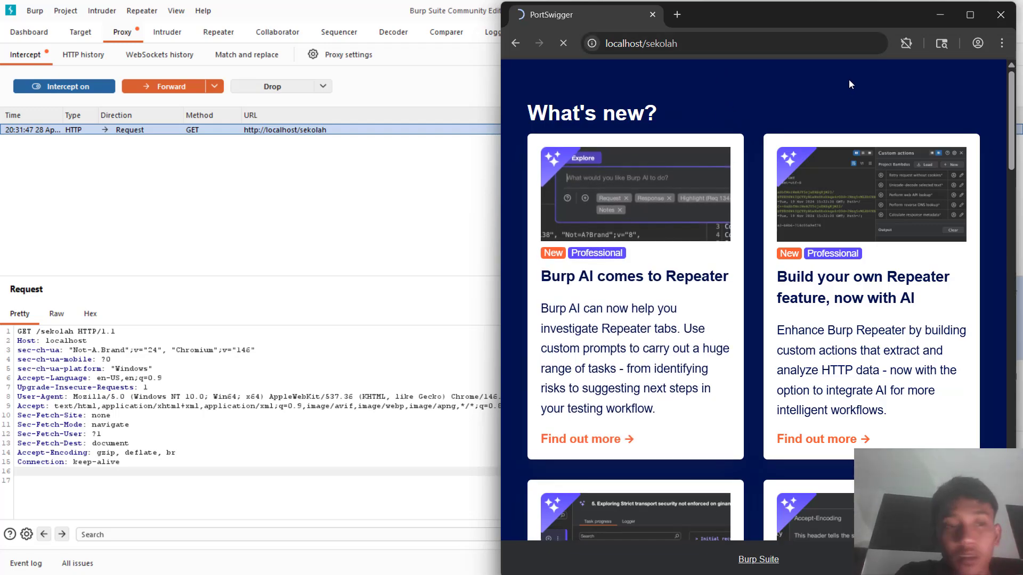
pyautogui.moveTo(835, 13)
pyautogui.mouseDown()
pyautogui.moveTo(836, 4)
pyautogui.moveTo(836, 14)
pyautogui.mouseUp()
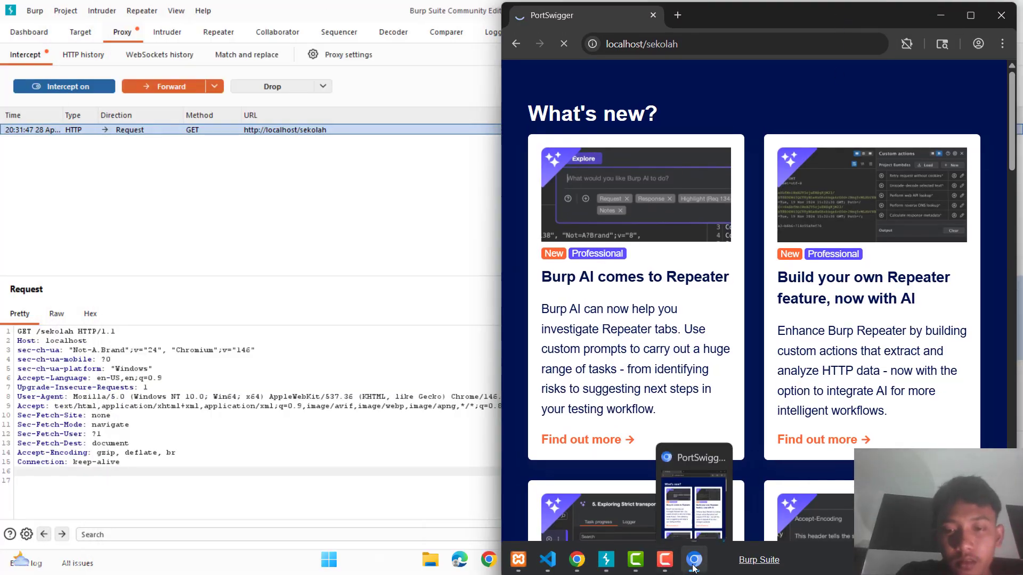
pyautogui.click(664, 559)
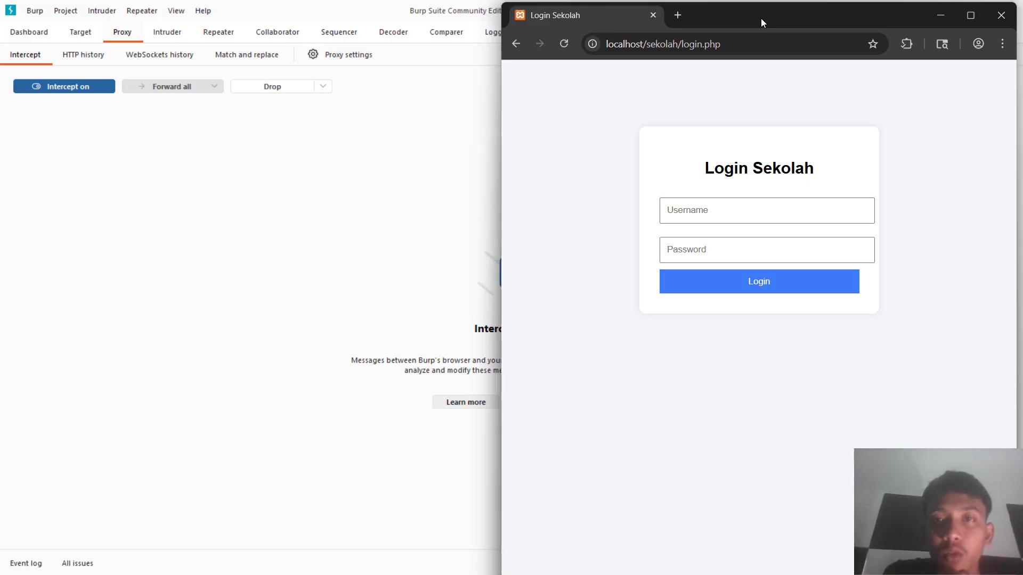
pyautogui.click(697, 216)
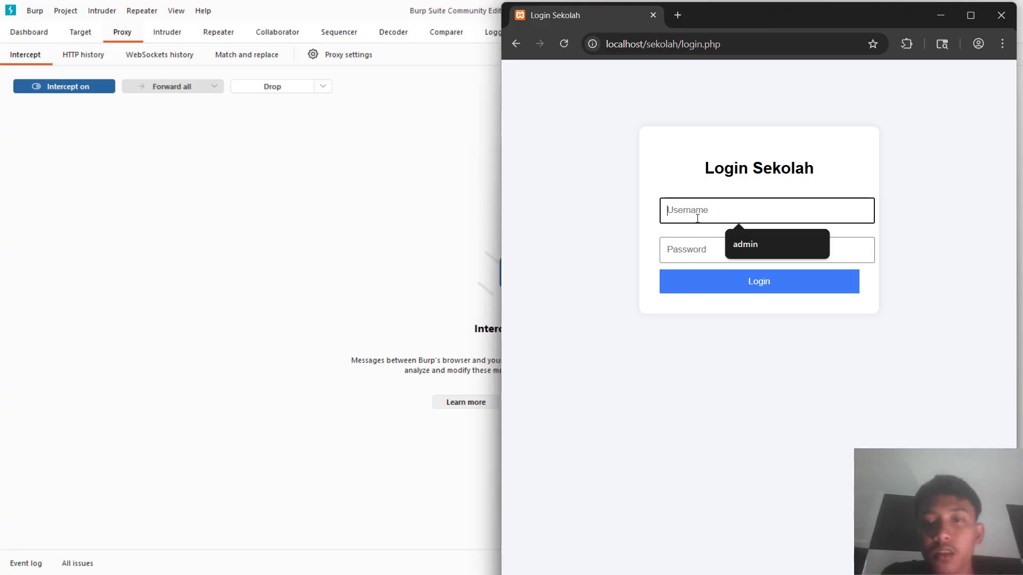
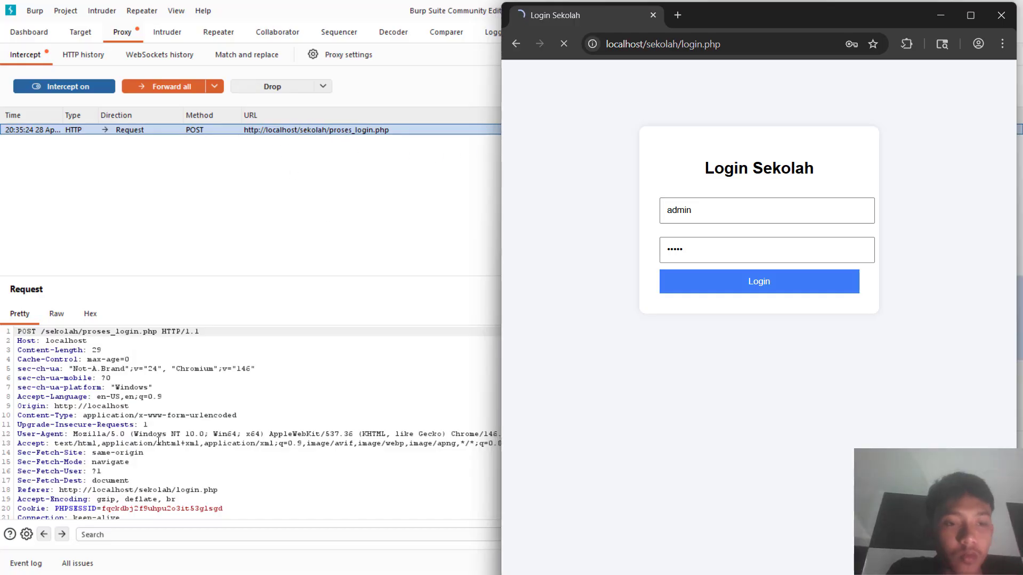
# Examine the credentials in the body of the intercepted proses_login.php POST request, and forward it and the index.php request
pyautogui.scroll(-1, 134, 431)
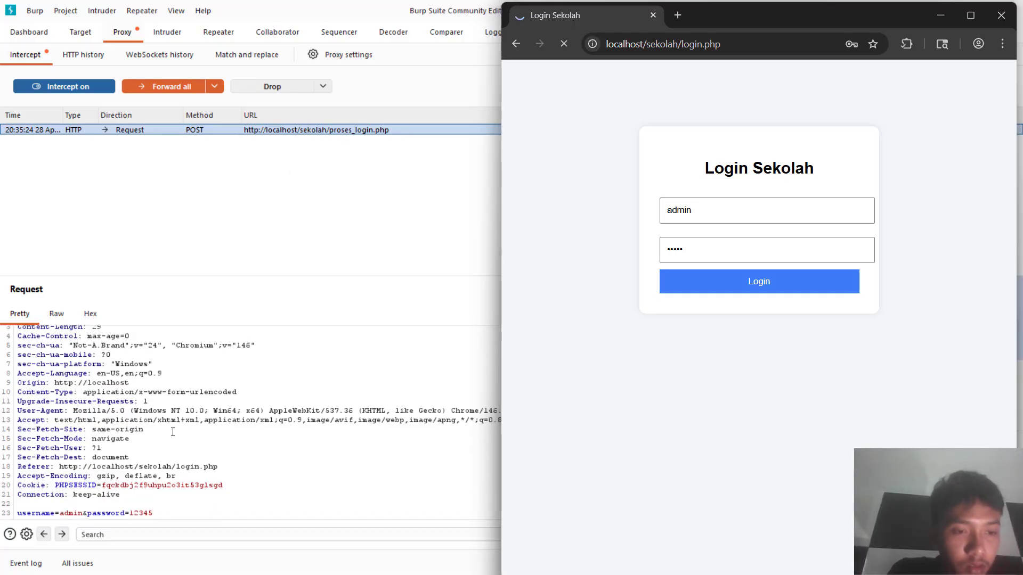
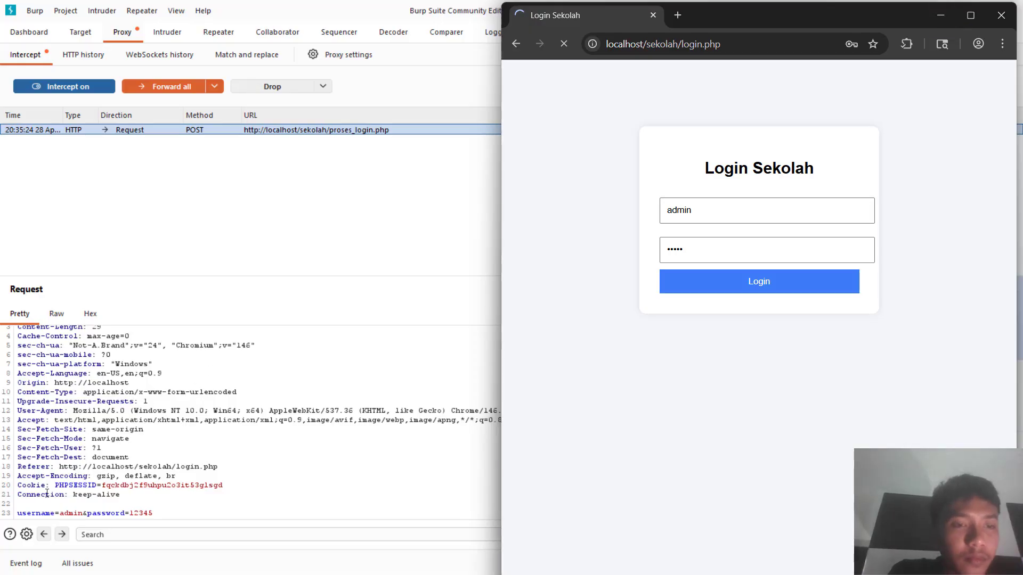
pyautogui.click(939, 16)
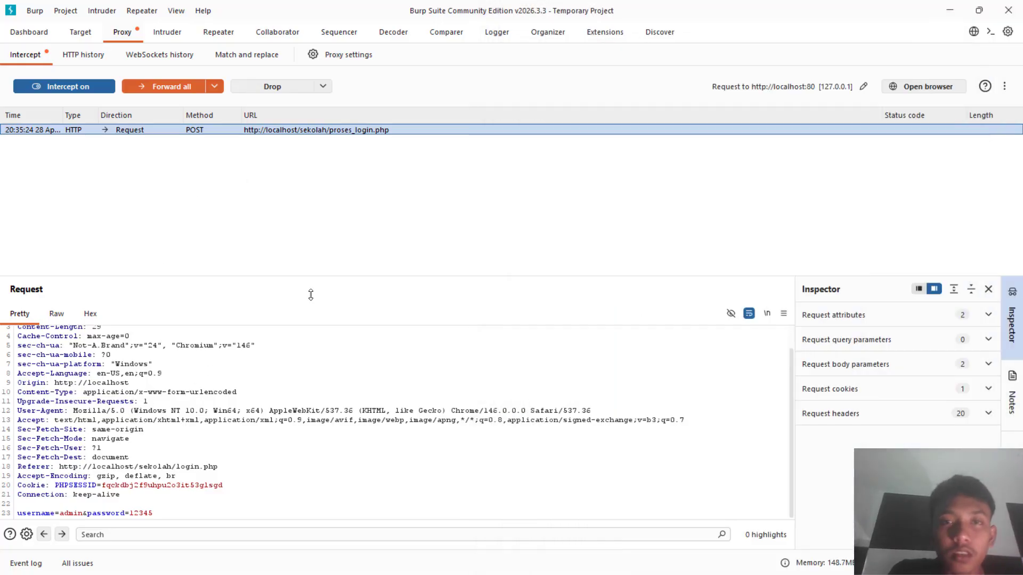
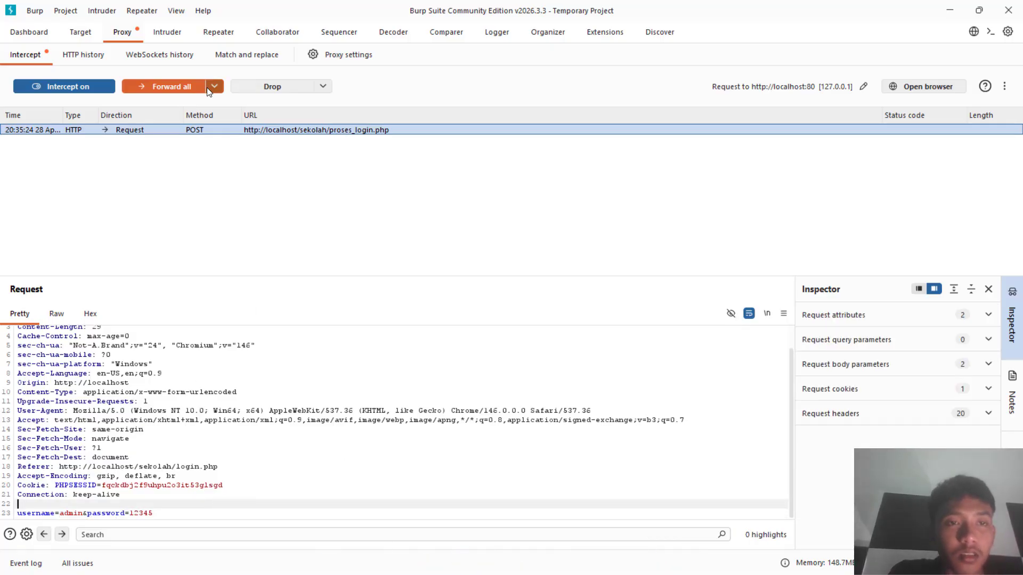
pyautogui.click(198, 87)
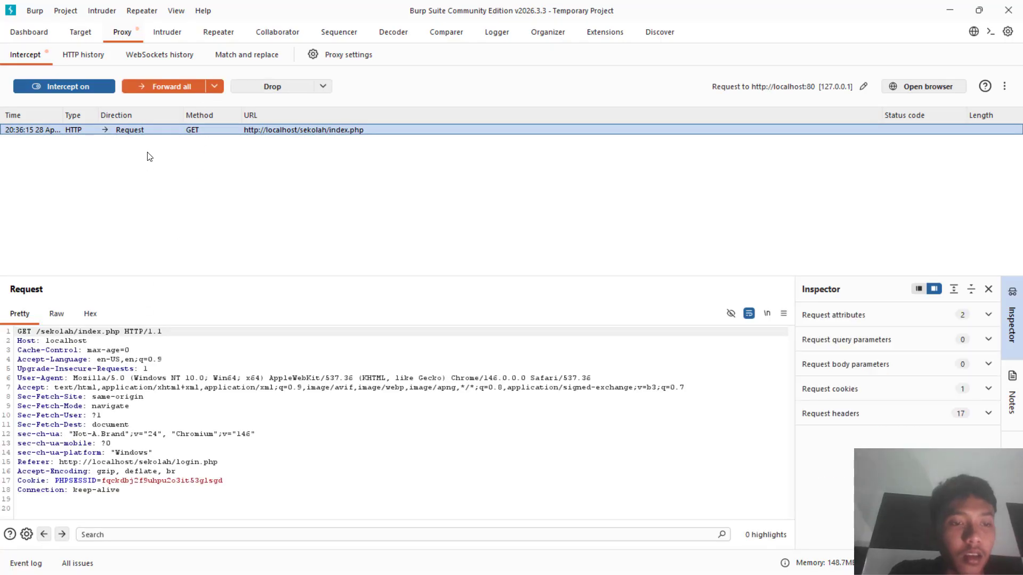
pyautogui.click(190, 86)
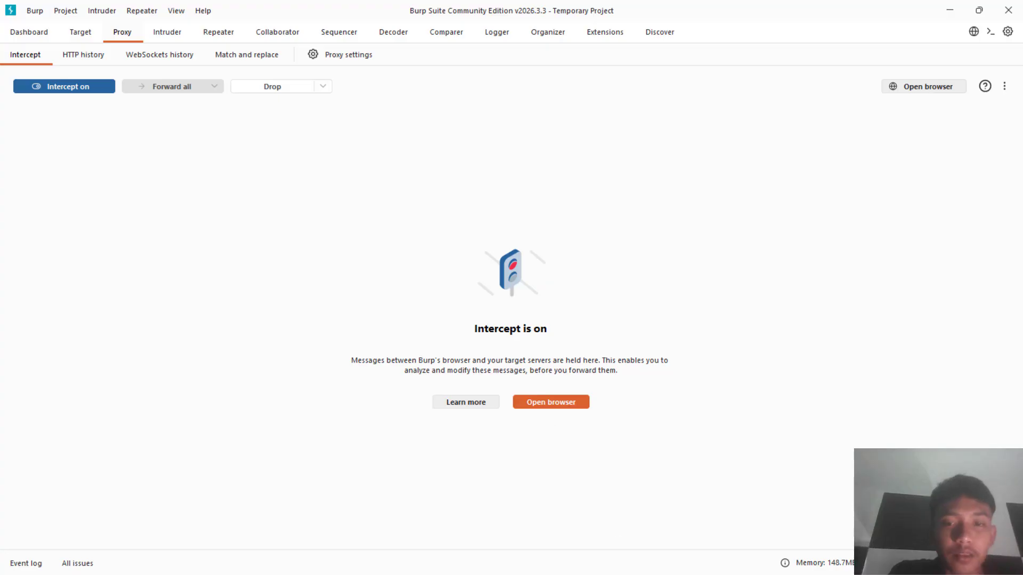
# Return to the school dashboard in Burp's browser and dismiss the offer to save the password
pyautogui.click(694, 559)
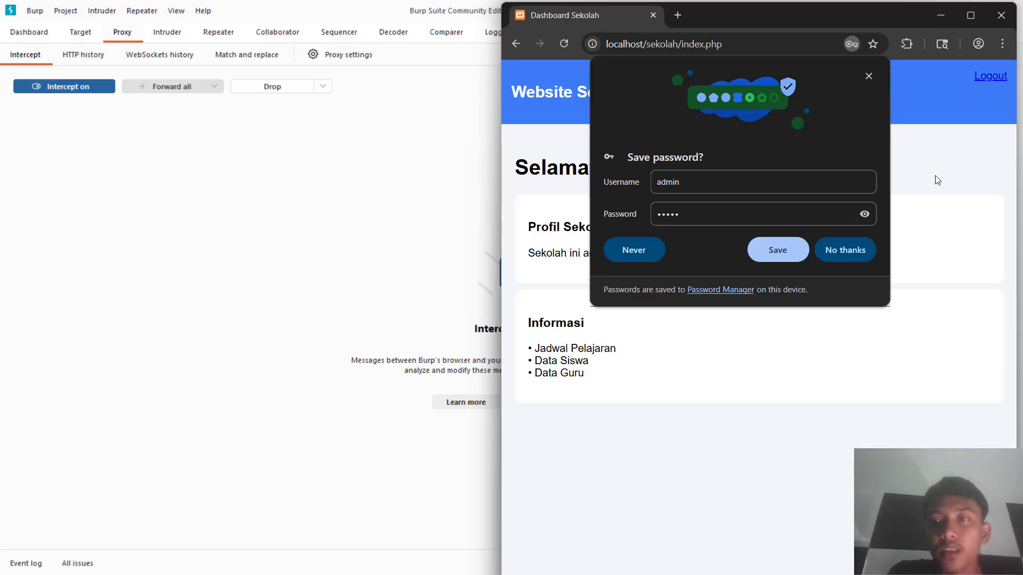
pyautogui.click(868, 76)
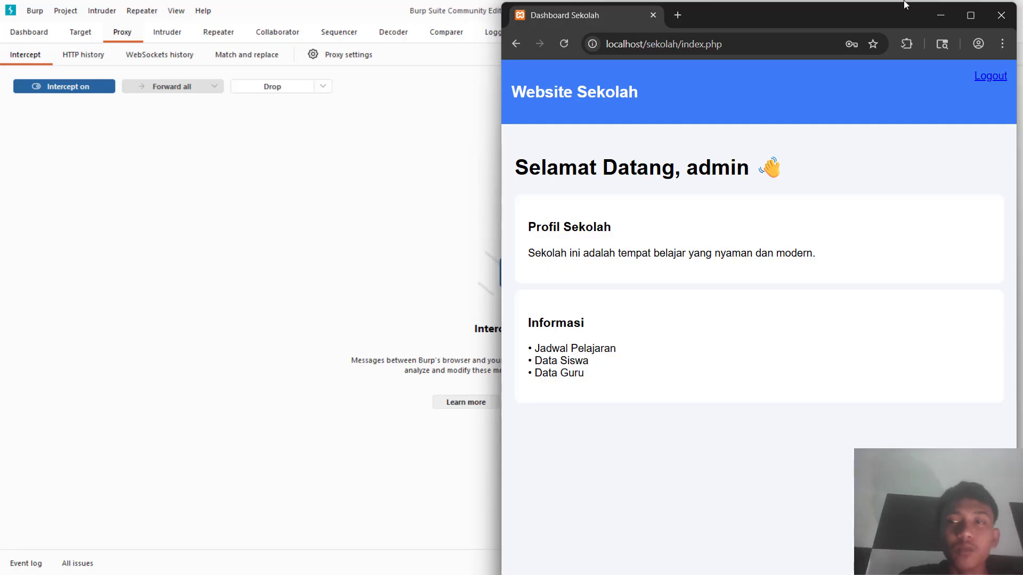
pyautogui.click(941, 14)
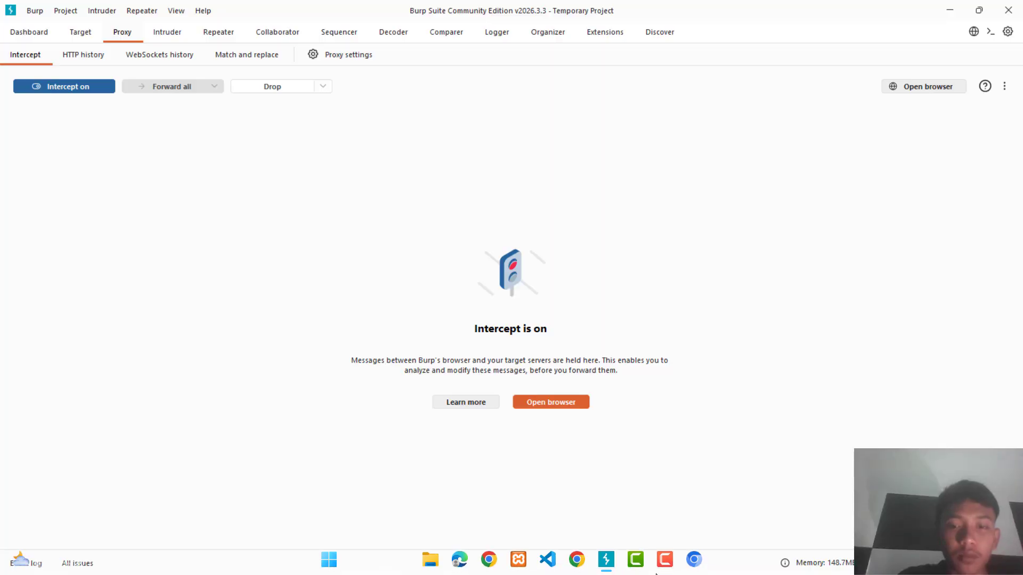
pyautogui.click(490, 568)
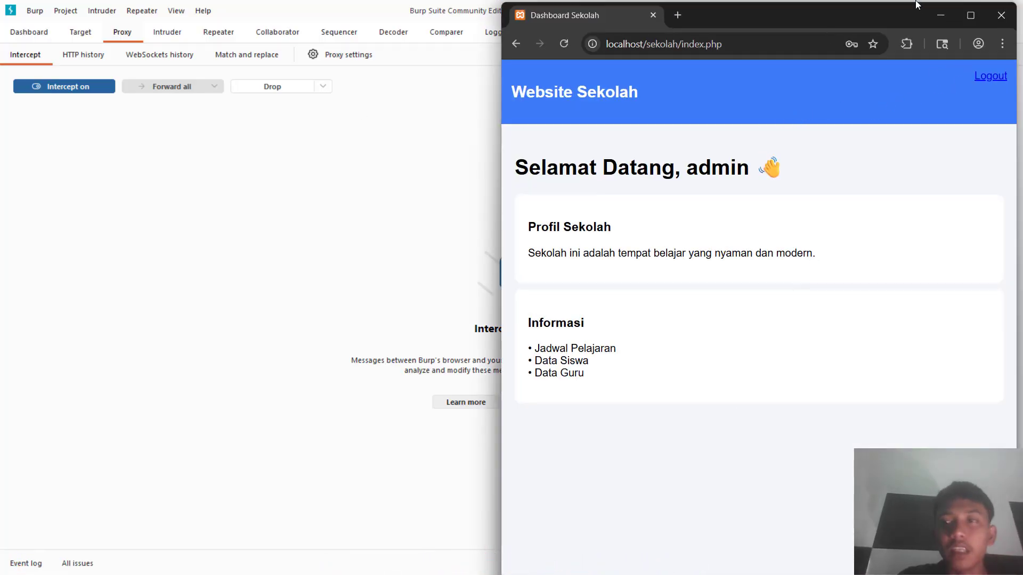
pyautogui.click(935, 13)
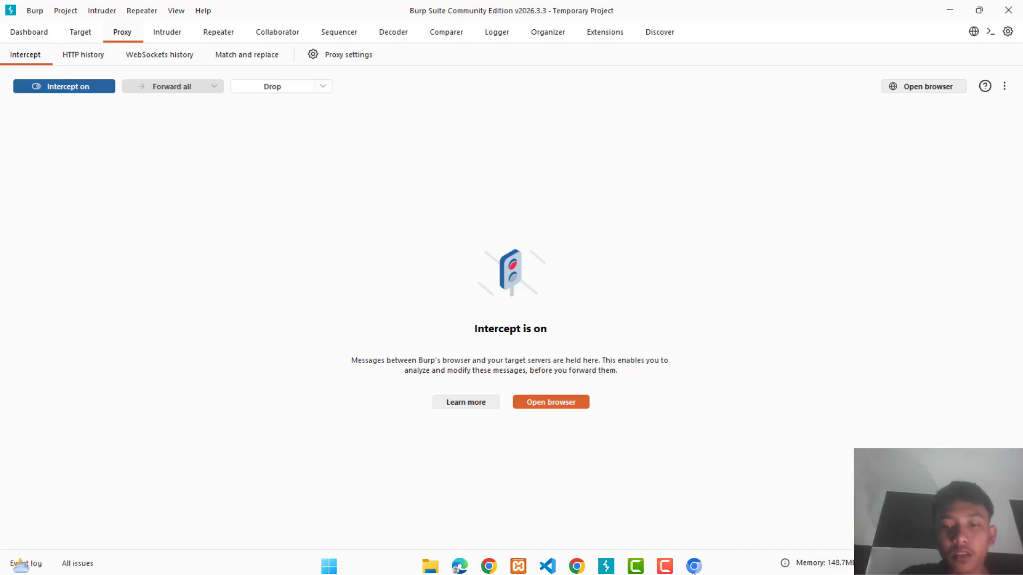
# Log out of the school website in Burp's browser and bring the intercepted logout.php request into full view
pyautogui.moveTo(695, 560)
pyautogui.click(698, 507)
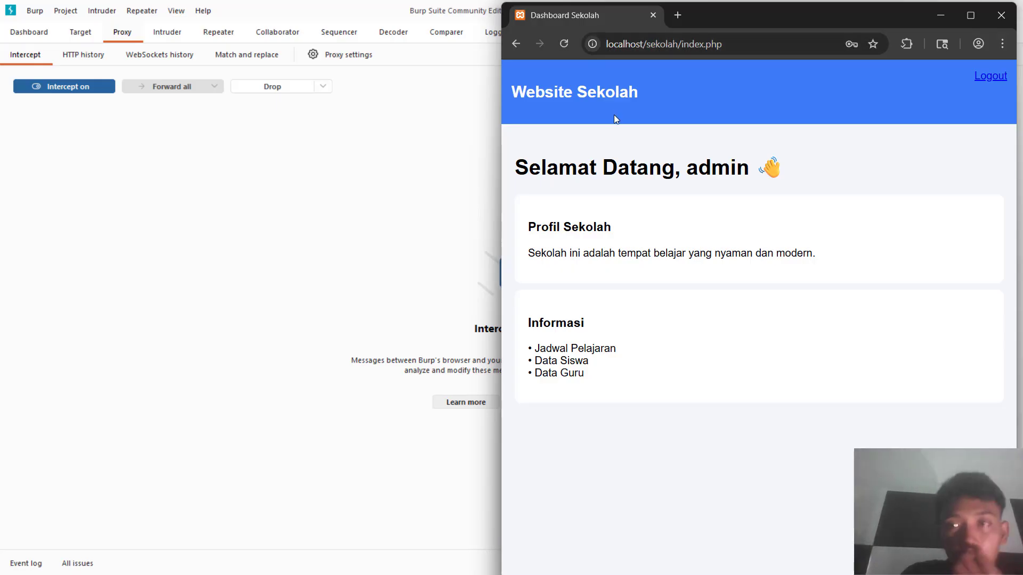
pyautogui.click(991, 78)
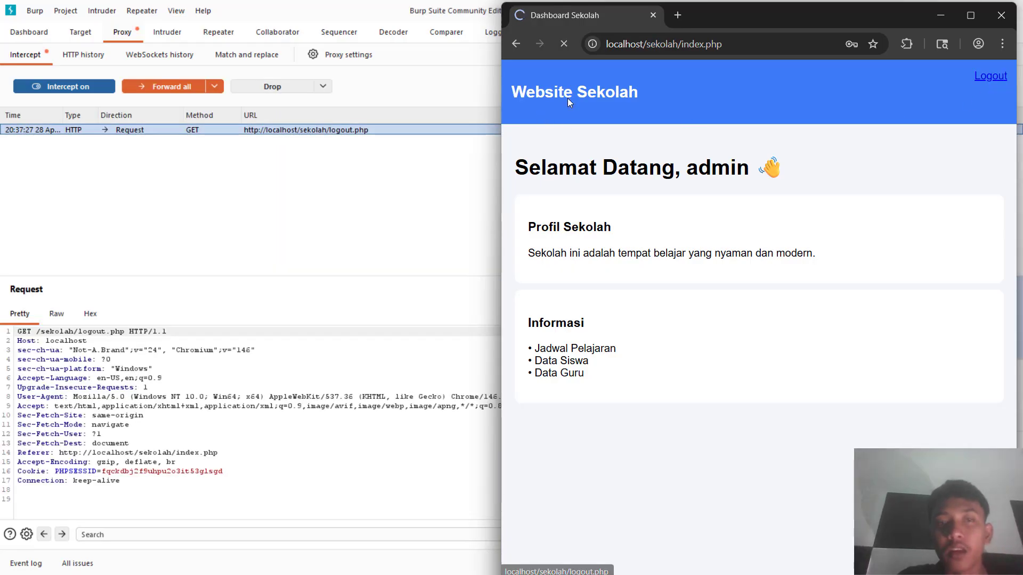
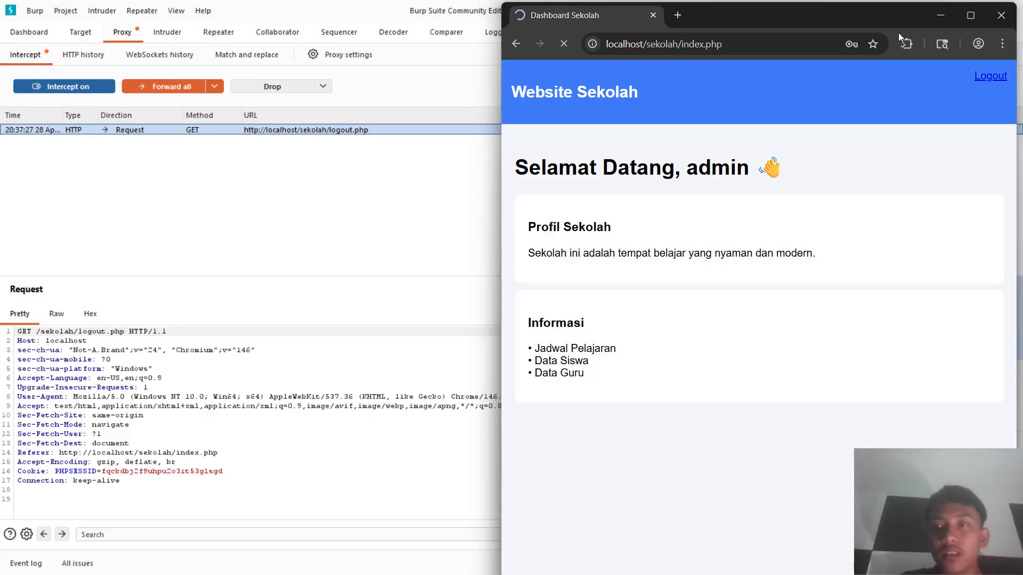
pyautogui.click(943, 11)
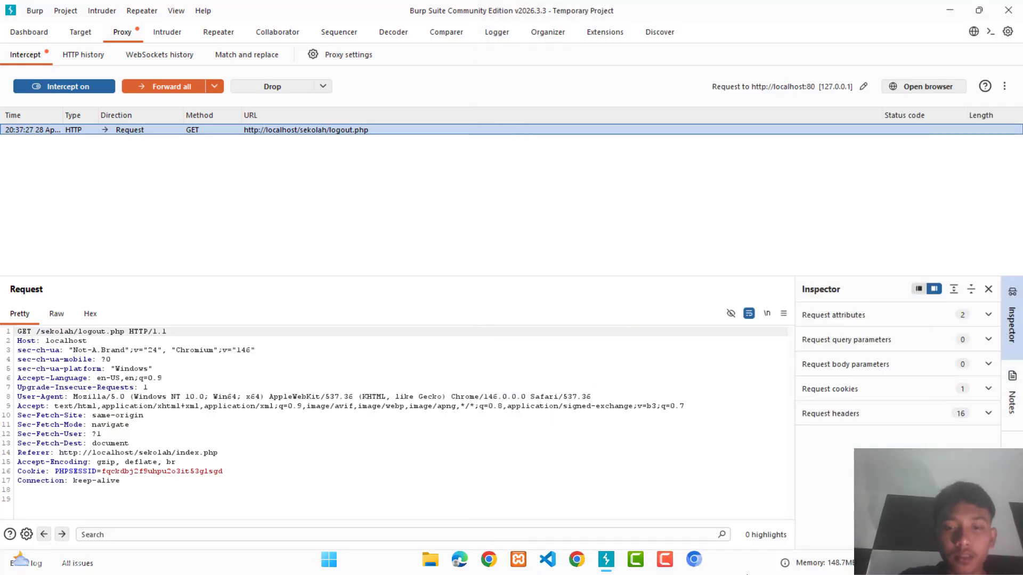